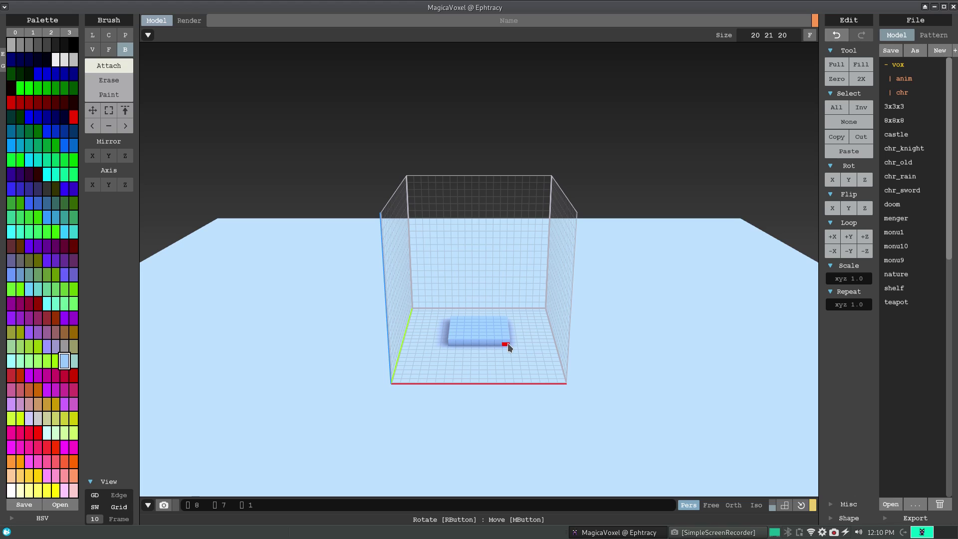
- Attach a row of voxels along the left side of the flat body, leaving the front corner open
drag(508, 343, 507, 343)
click(440, 316)
click(446, 318)
key(ctrl+z)
mouse_move(444, 316)
mouse_down()
mouse_move(443, 343)
mouse_move(443, 332)
mouse_up()
key(ctrl+z)
key(ctrl+z)
click(448, 323)
key(ctrl+z)
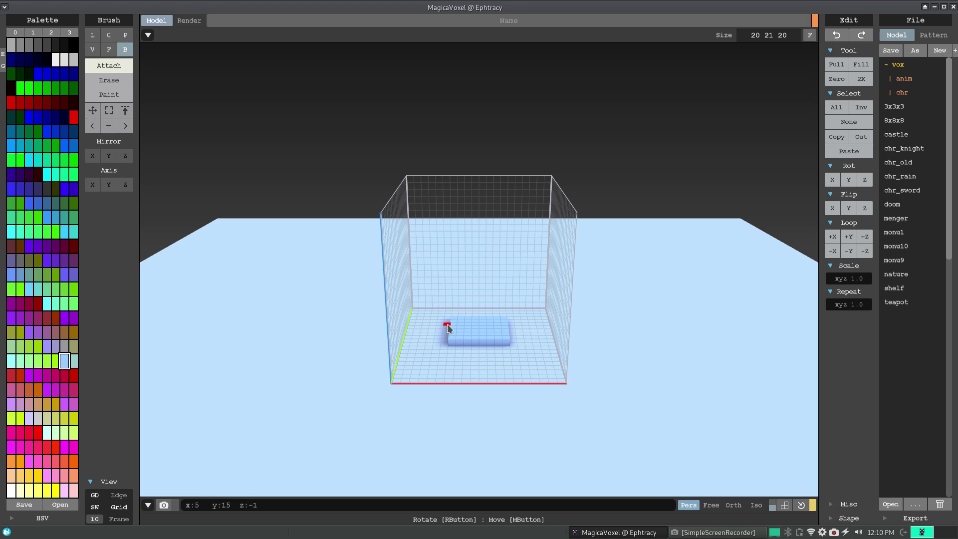
click(444, 346)
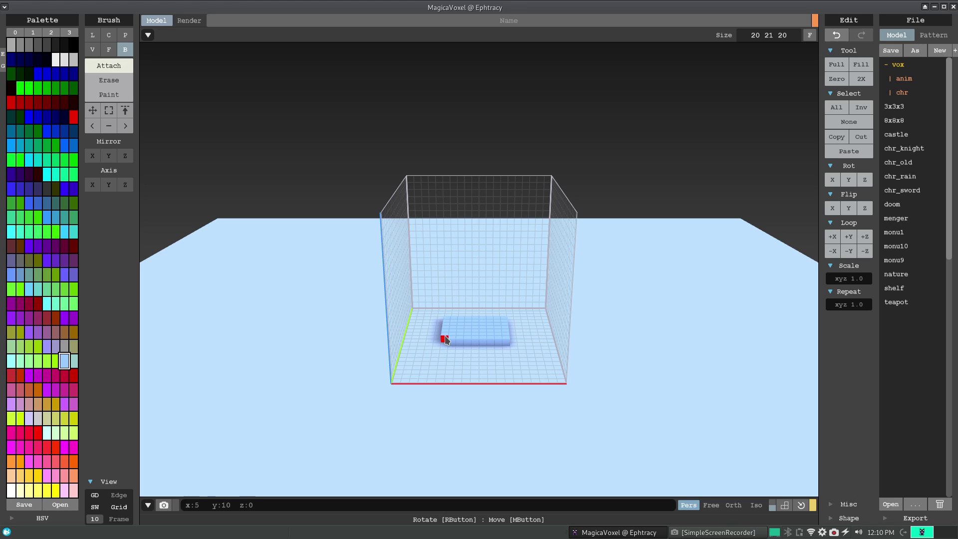
- Erase the front-right, back-left and back-right corner voxels of the body to round its outline
click(105, 78)
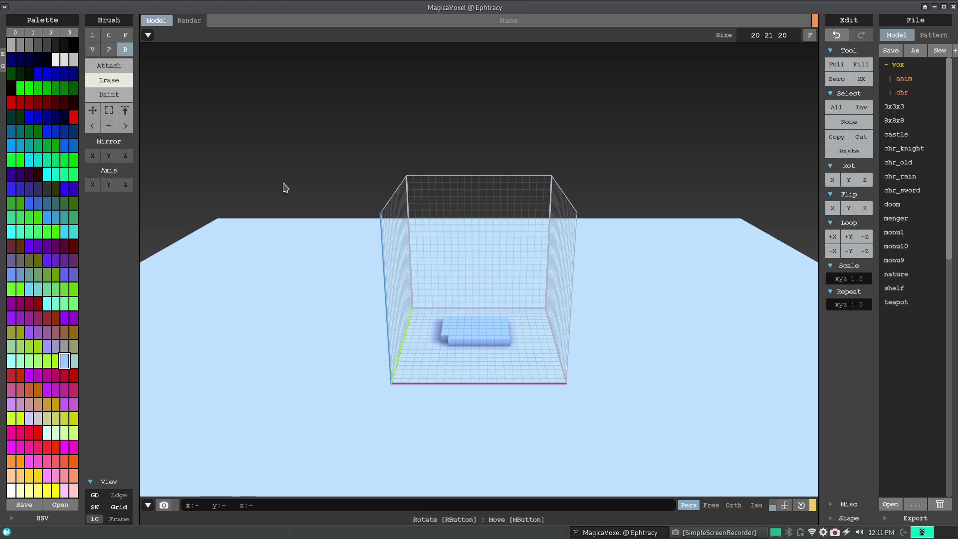
click(512, 342)
click(448, 315)
click(502, 317)
- Attach a narrower row to the body's front edge and extend a two-voxel prong forward from each end
click(111, 66)
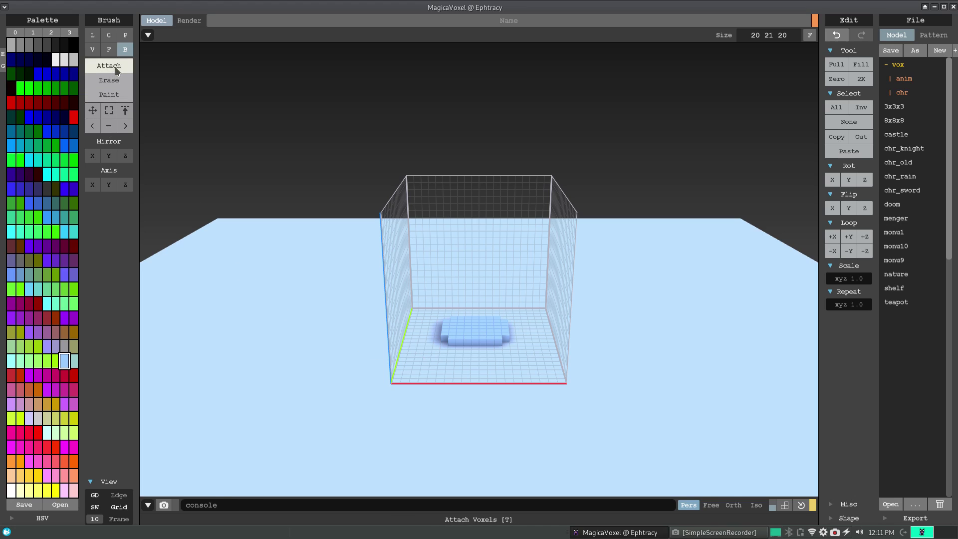
click(459, 345)
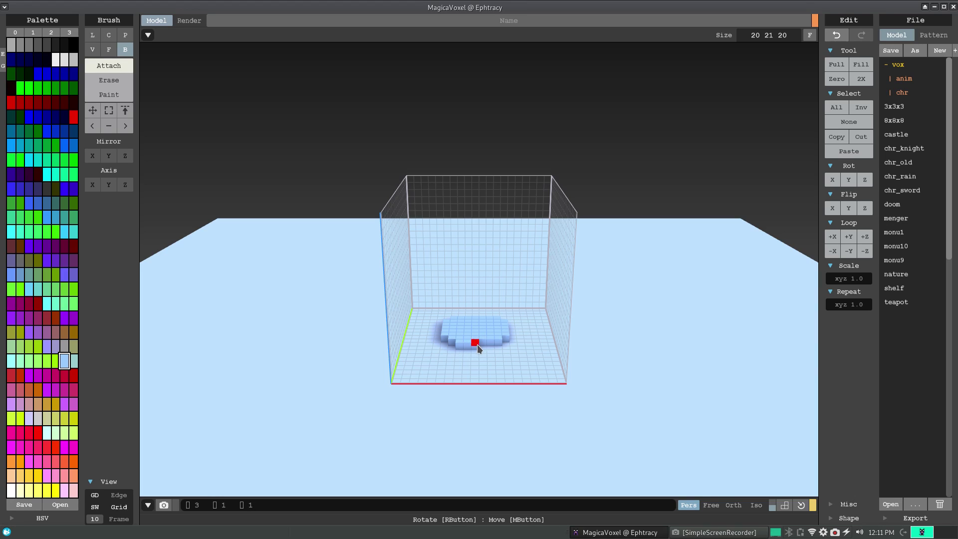
click(495, 347)
click(497, 355)
click(452, 357)
click(498, 357)
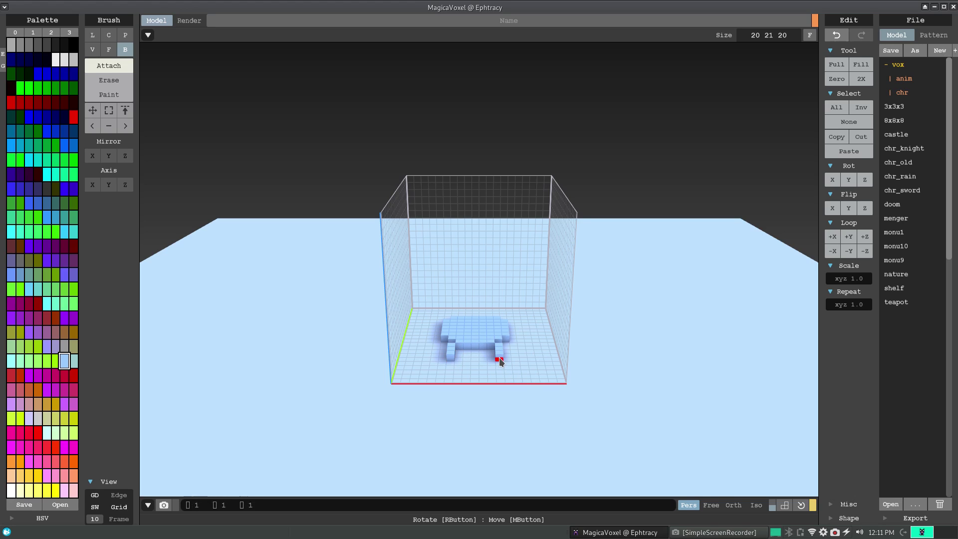
- Attach long outer arms extending forward from both sides of the body, with tips bent inward, and thicken the left one
click(521, 343)
drag(526, 367, 505, 375)
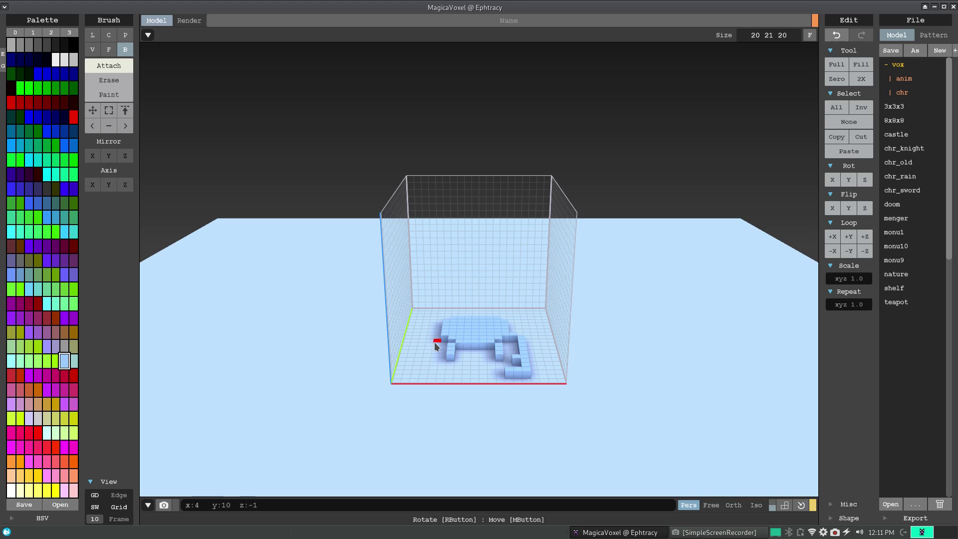
drag(436, 344, 438, 369)
click(437, 380)
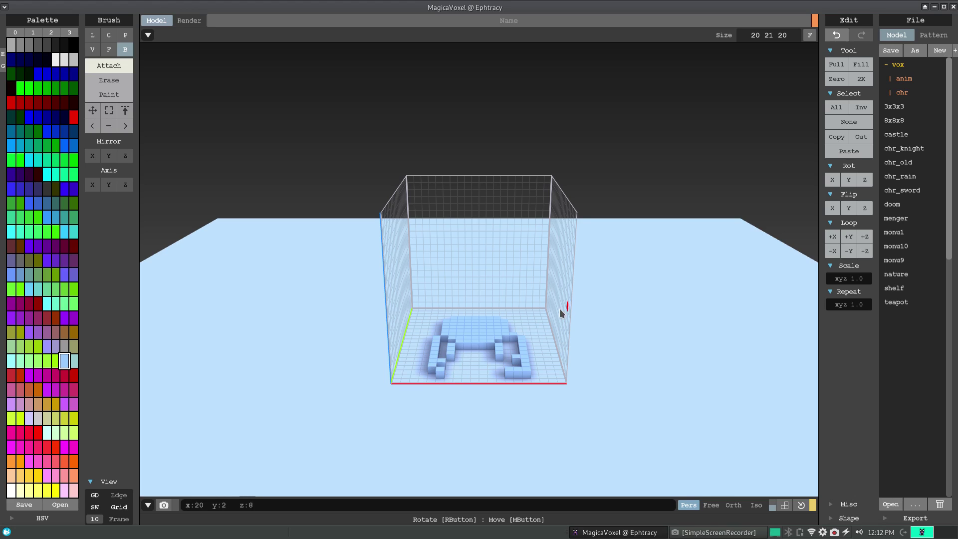
drag(428, 350, 428, 359)
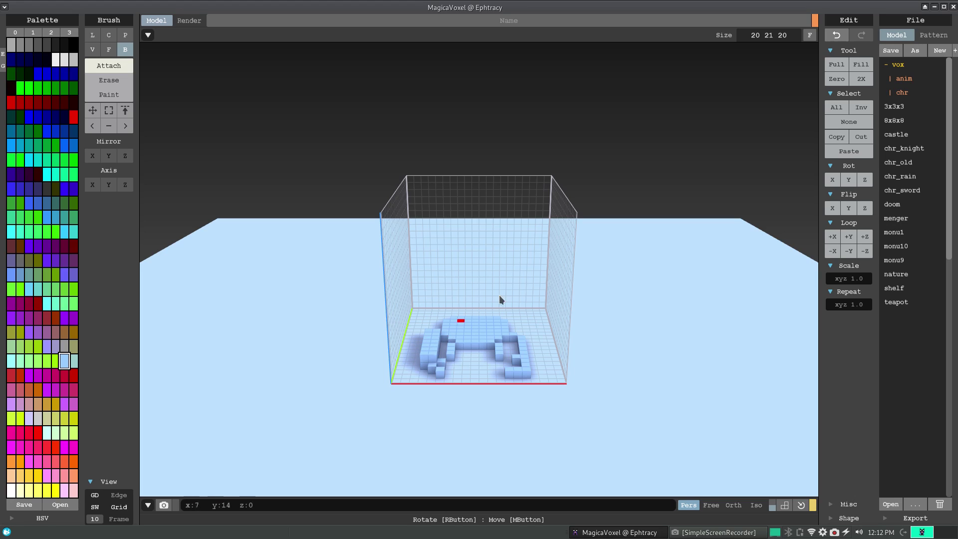
- Undo the left arm and the last voxels added to the right arm's tip
key(ctrl+z)
key(ctrl+z)
key(ctrl+z)
key(ctrl+z)
key(ctrl+z)
key(ctrl+z)
key(ctrl+z)
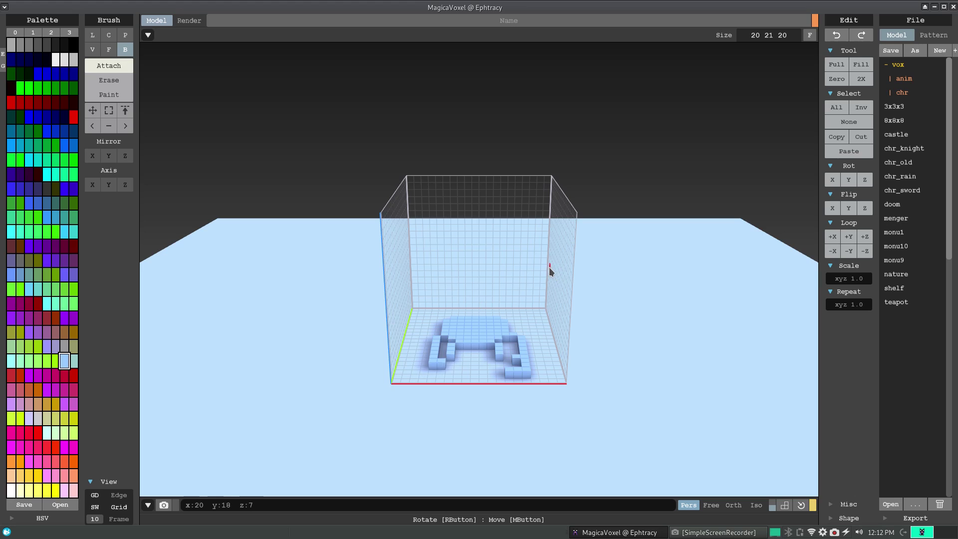
key(ctrl+z)
key(ctrl+z)
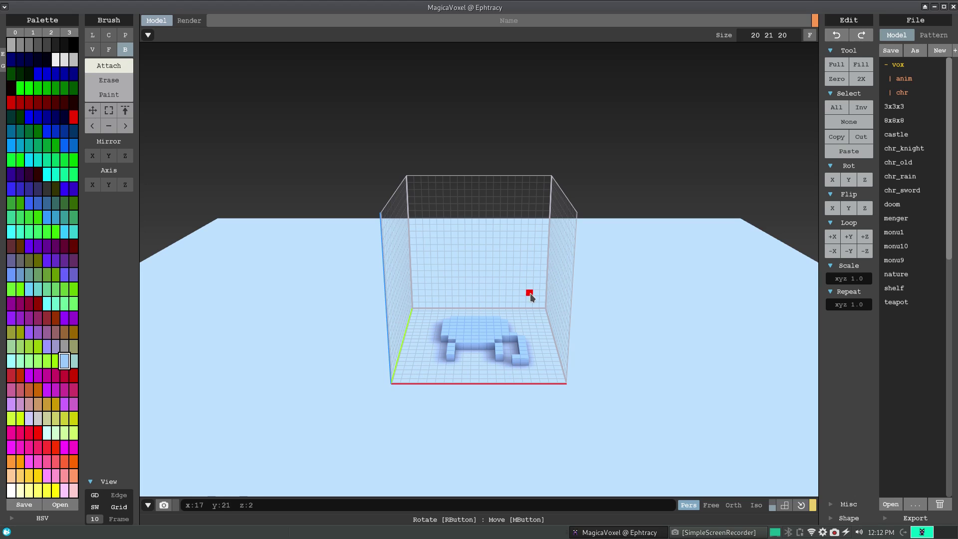
- Extend the right arm into an inward-facing claw and attach a matching arm with a claw on the left side
click(514, 362)
click(525, 368)
click(524, 372)
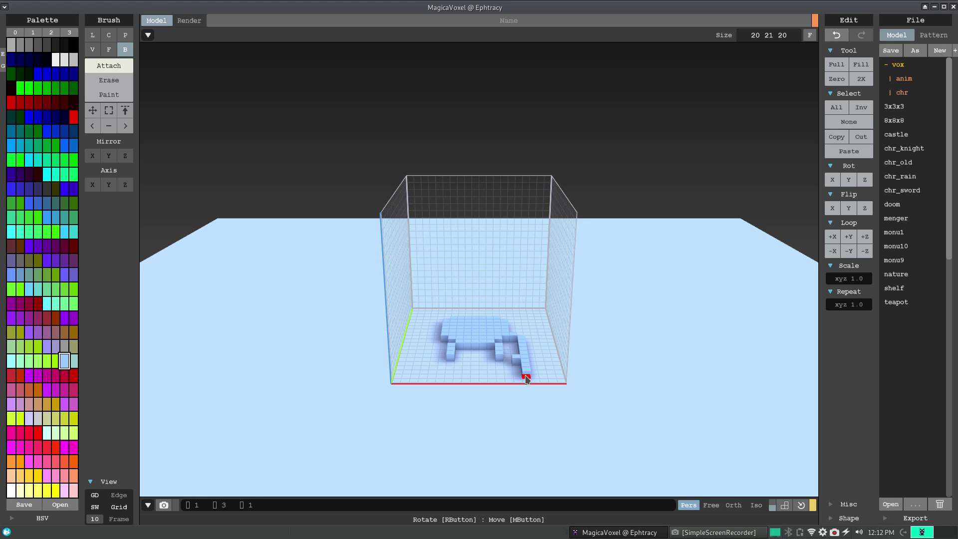
drag(436, 347, 434, 353)
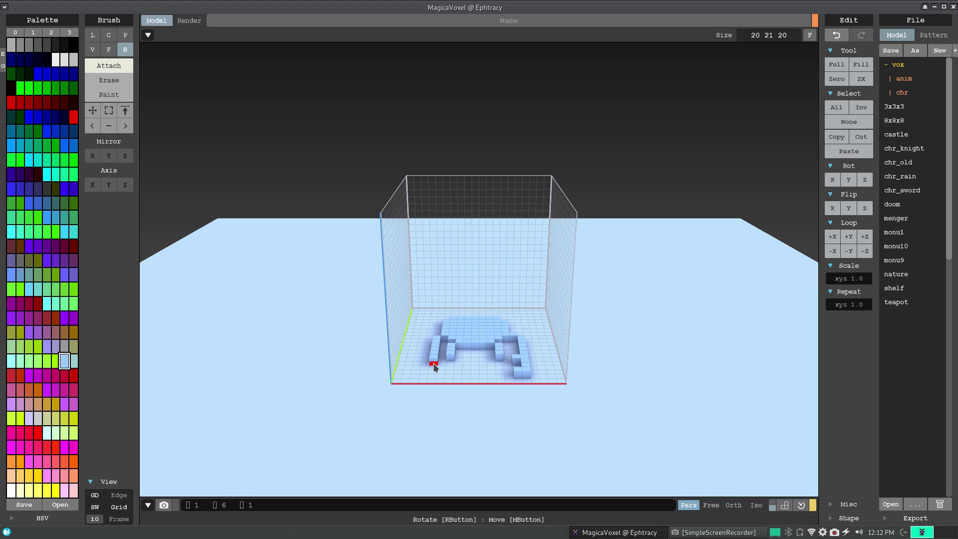
click(433, 363)
drag(432, 371, 438, 377)
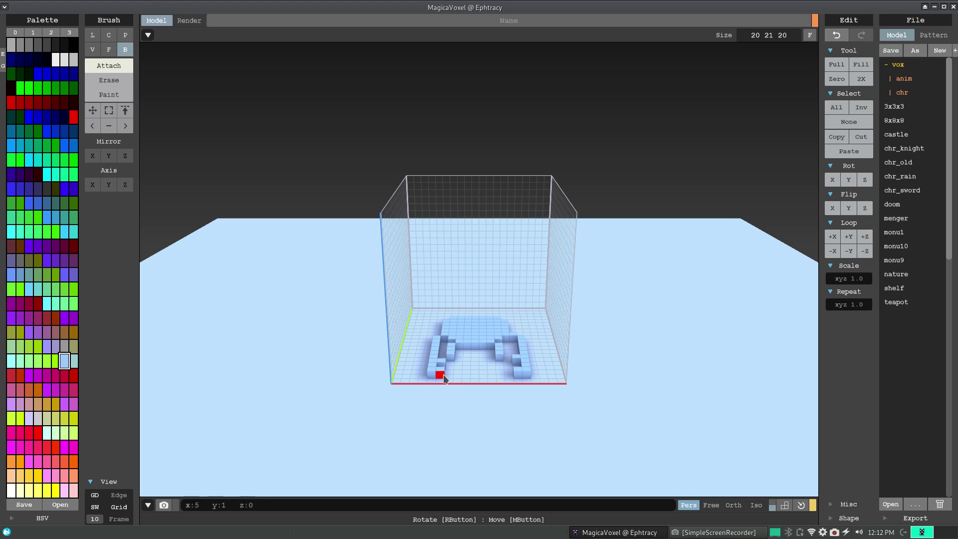
- Rotate the model 180 degrees about the Z axis
click(510, 320)
key(ctrl+z)
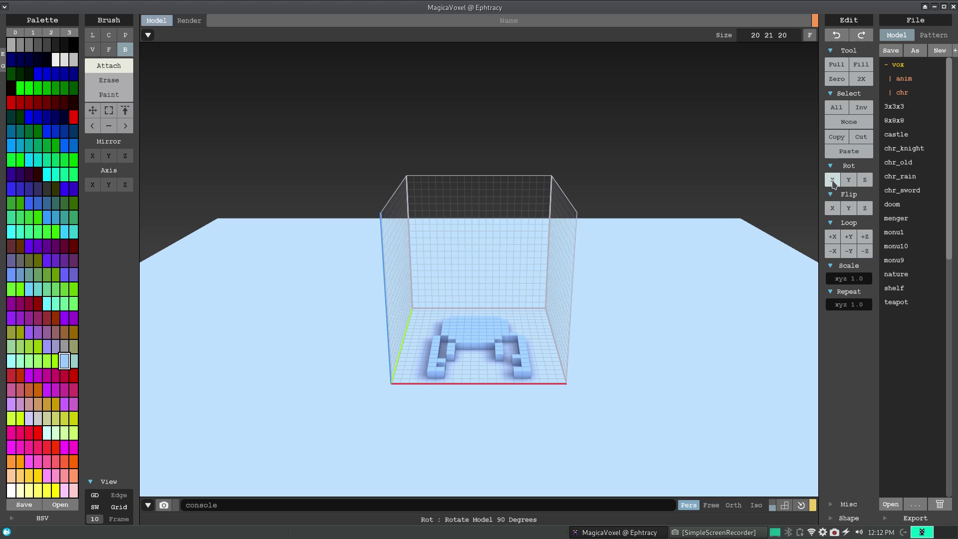
click(863, 181)
click(863, 181)
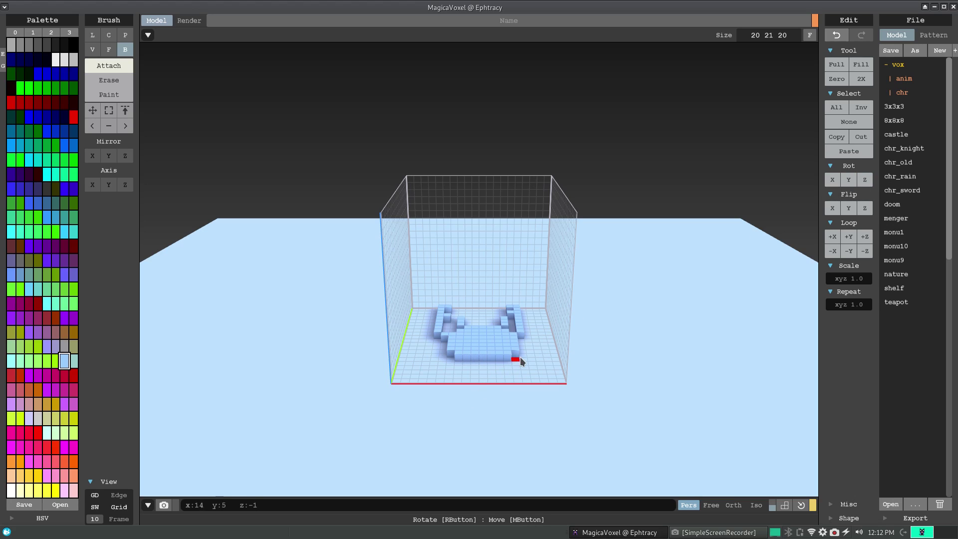
- Attach a leg extending outward and forward from each front corner, plus a short horizontal leg on the right side
drag(523, 355, 531, 354)
drag(524, 364, 525, 375)
key(ctrl+z)
drag(452, 364, 438, 376)
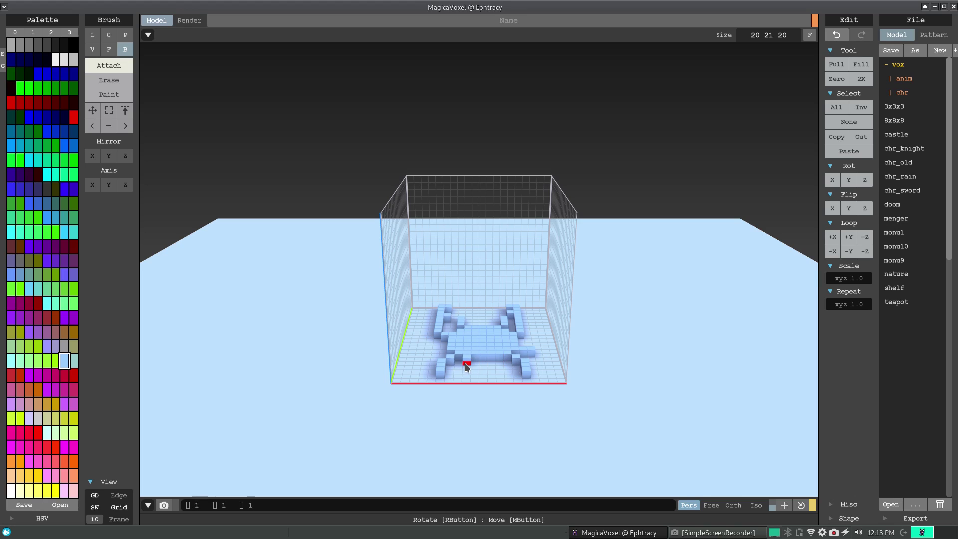
- Attach two short middle legs to the body's front edge, with their tips bent toward each other
drag(471, 361, 467, 371)
key(ctrl+z)
click(474, 379)
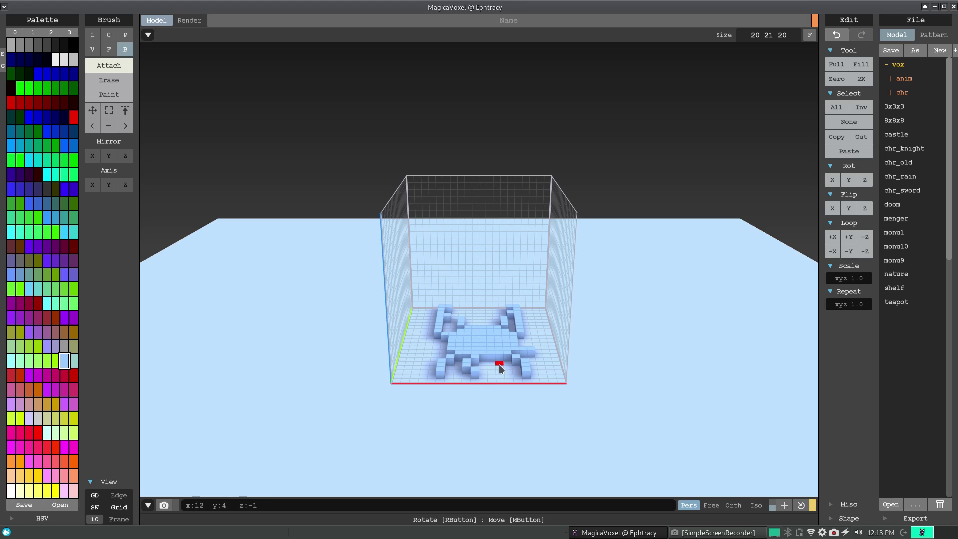
click(499, 361)
key(ctrl+z)
click(492, 364)
drag(498, 367, 499, 372)
click(492, 376)
- Attach a bent leg on the body's left side and extend the right side leg with a matching bent tip
drag(441, 351, 432, 355)
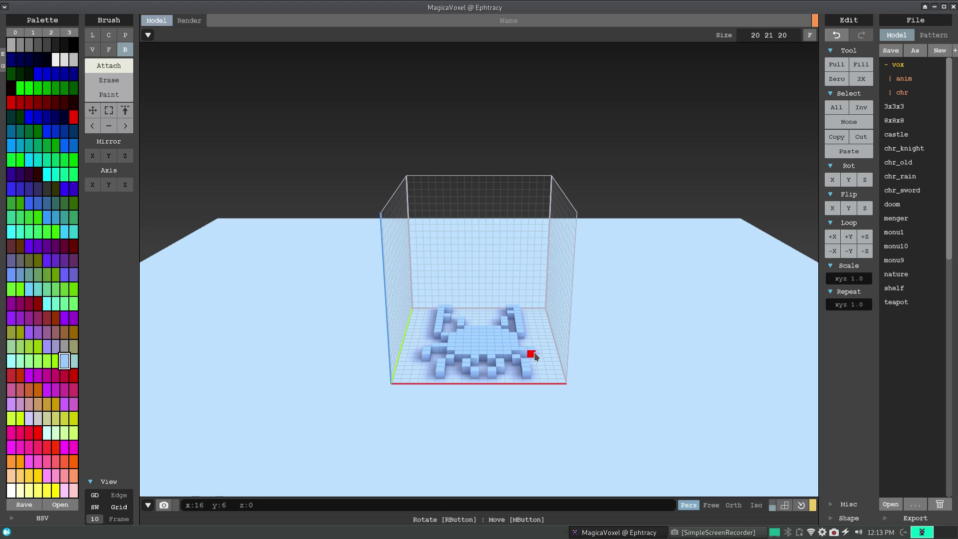
drag(542, 353, 540, 357)
key(ctrl+z)
key(ctrl+y)
- Rotate the model 180 degrees about the Z axis so the long arms point to the front
click(848, 180)
click(848, 180)
click(848, 180)
click(848, 180)
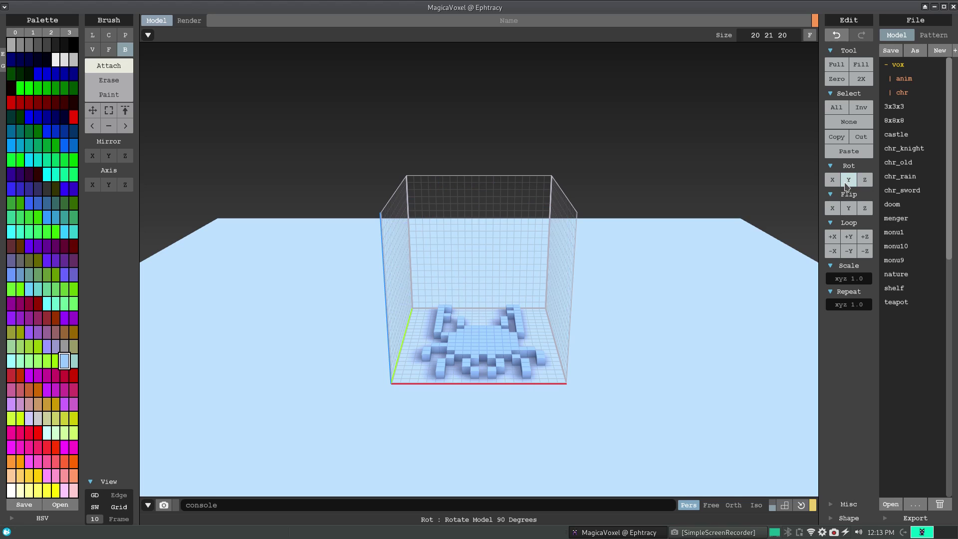
click(864, 184)
click(863, 184)
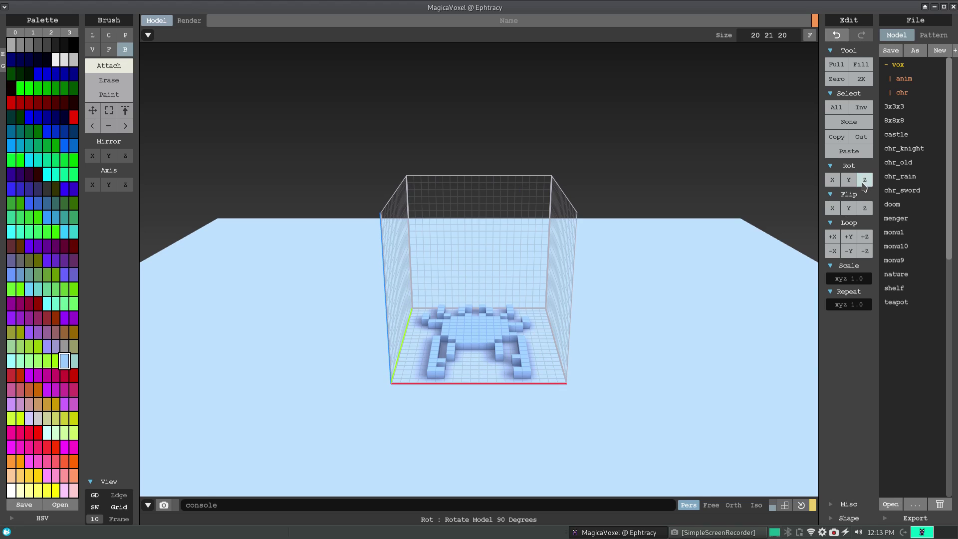
- Thicken both long arms with an extra column of voxels along their outer edges
drag(531, 356, 534, 374)
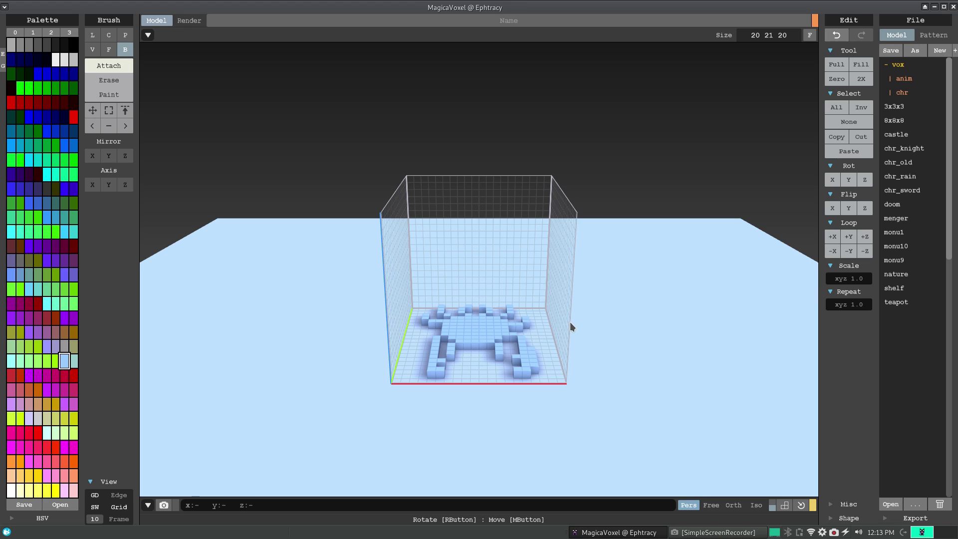
drag(428, 363, 424, 376)
key(ctrl+z)
- Rotate the model 90 degrees about the X axis so the creature stands upright with its arms pointing down
click(847, 182)
click(848, 183)
click(847, 183)
click(847, 183)
click(831, 182)
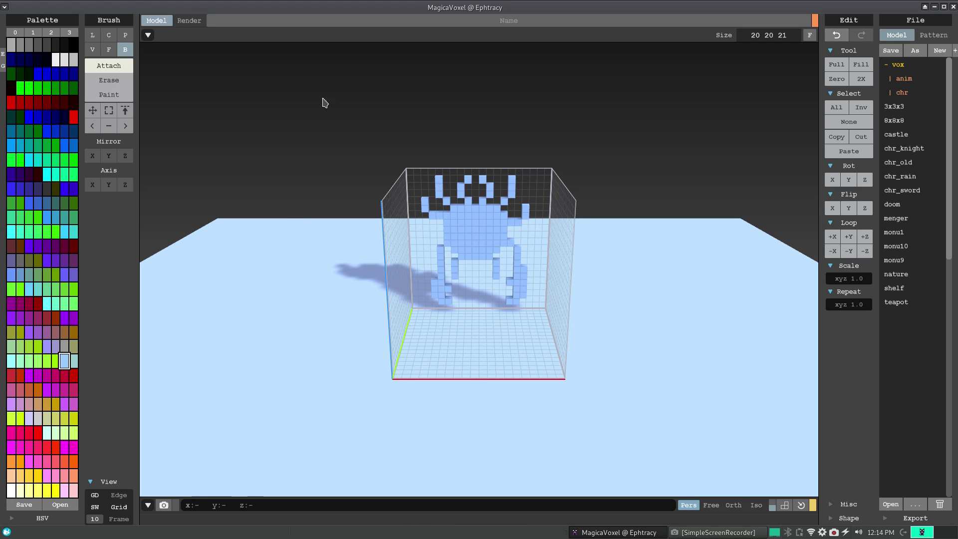
- Erase the two middle prongs above the body and shorten the outer pair by one voxel
click(118, 79)
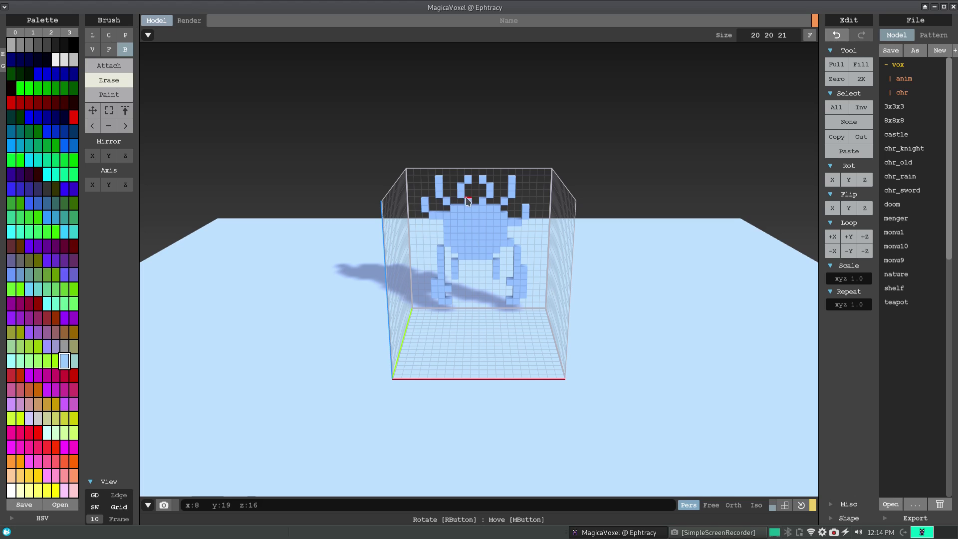
mouse_move(460, 197)
mouse_down()
mouse_move(493, 191)
mouse_move(468, 188)
mouse_move(486, 184)
mouse_up()
click(486, 183)
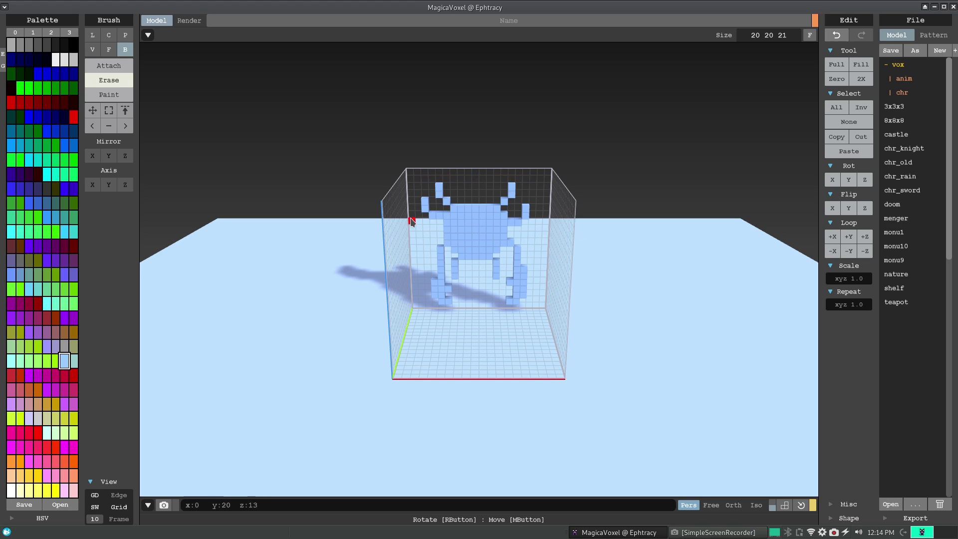
- Erase the bent side legs from the upper right and upper left of the body
mouse_move(523, 216)
mouse_down()
mouse_move(511, 223)
mouse_move(530, 202)
mouse_move(521, 221)
mouse_up()
click(525, 211)
click(516, 221)
click(513, 223)
click(421, 207)
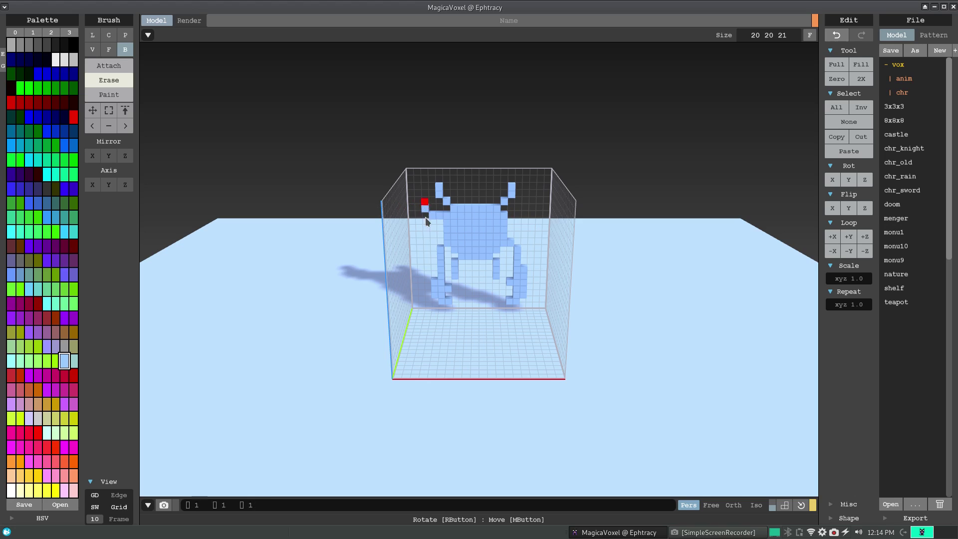
click(432, 215)
- Erase both long outer arms below the body, keeping the two short inner prongs
mouse_move(438, 247)
mouse_down()
mouse_move(435, 289)
mouse_move(452, 302)
mouse_up()
drag(510, 278, 509, 314)
drag(518, 247, 512, 313)
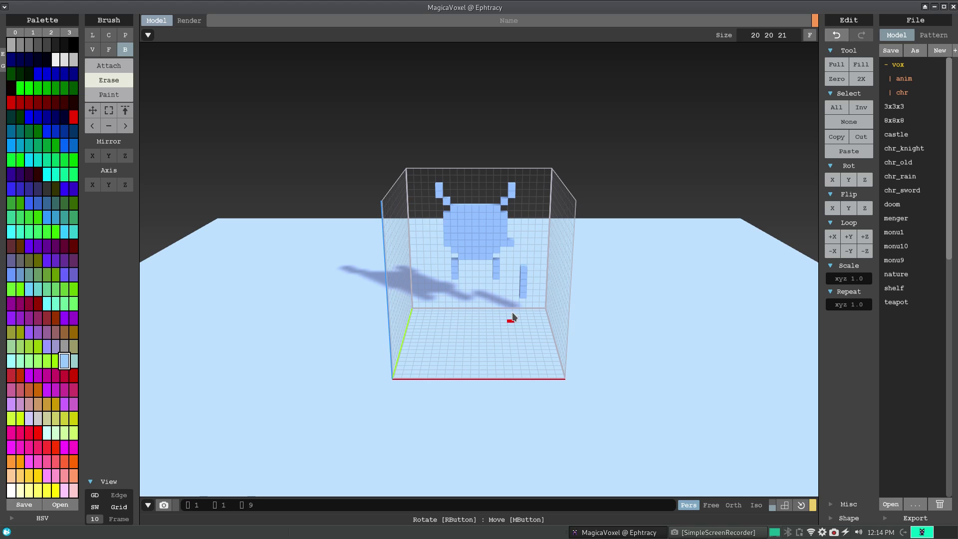
click(517, 301)
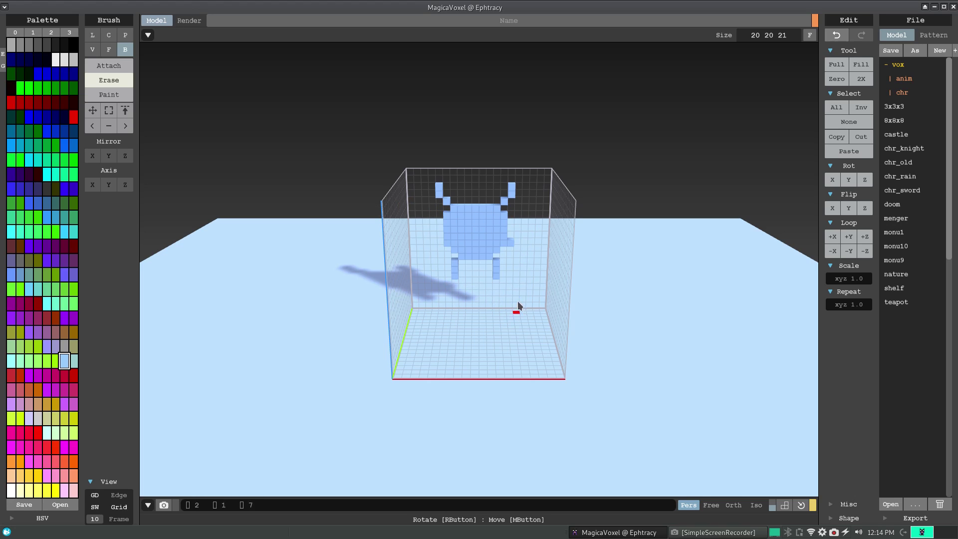
- Widen the body by attaching a column of voxels along the middle of its left and right sides
click(108, 70)
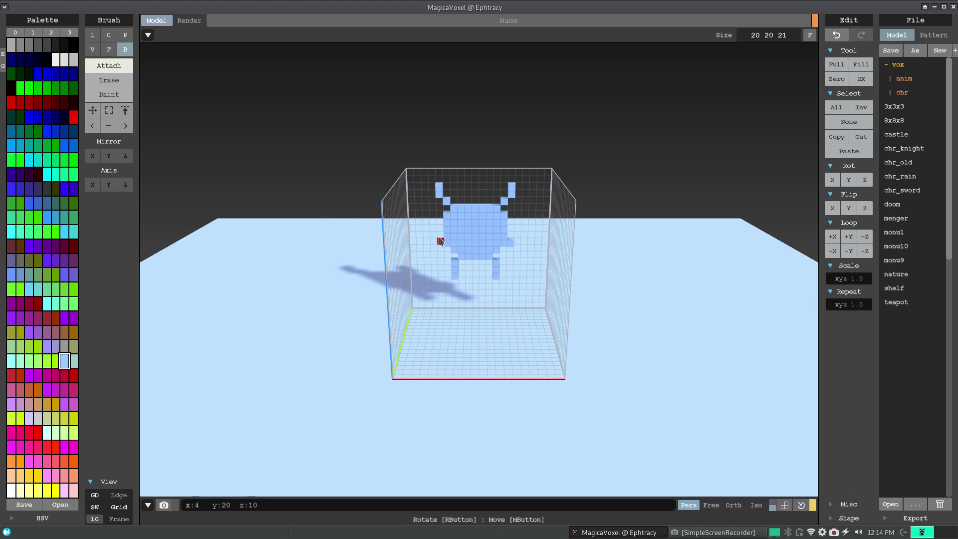
drag(511, 223, 509, 236)
click(438, 222)
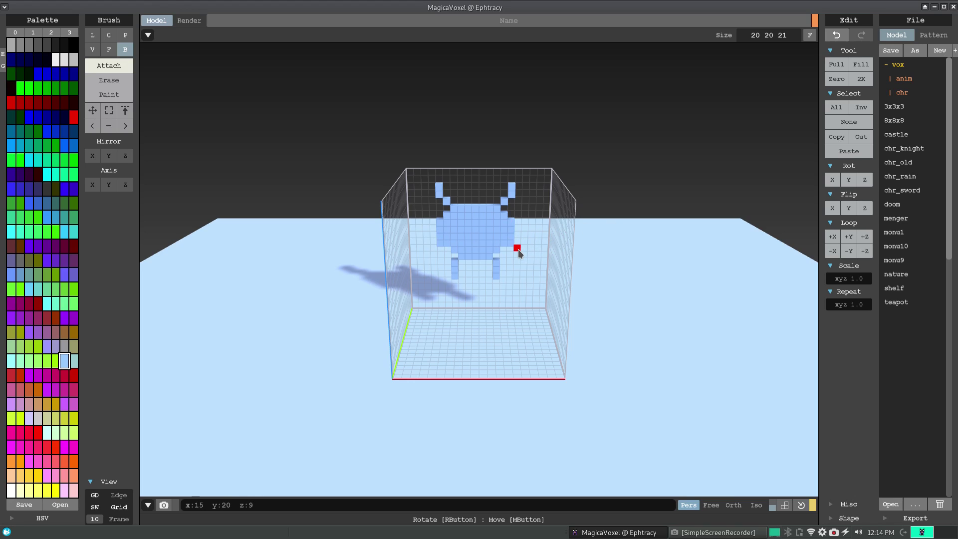
- Attach an arm at each lower side of the body, curving outward and down into an inward-facing claw
drag(517, 249, 525, 271)
mouse_move(514, 275)
mouse_down()
mouse_move(524, 284)
mouse_move(517, 301)
mouse_up()
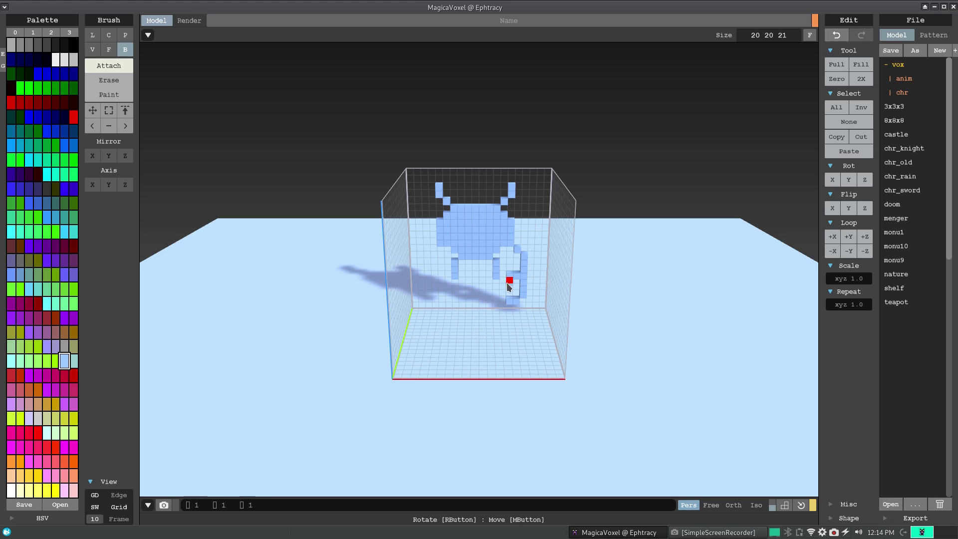
click(434, 254)
drag(426, 257, 434, 302)
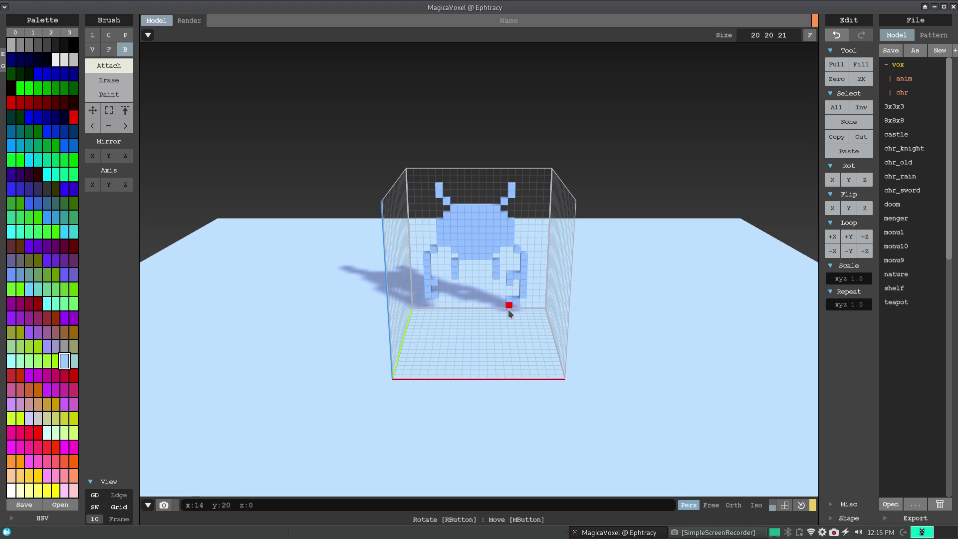
key(ctrl+z)
key(ctrl+z)
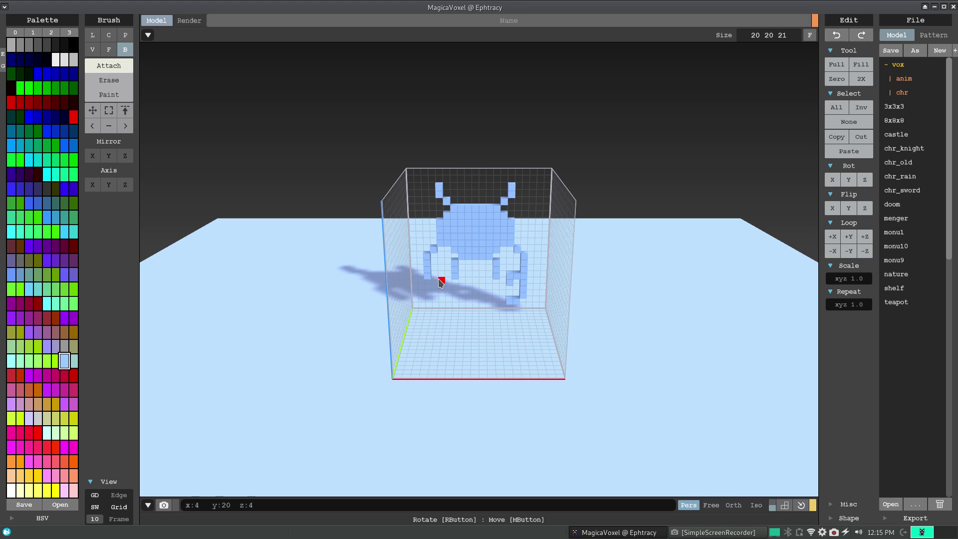
click(437, 283)
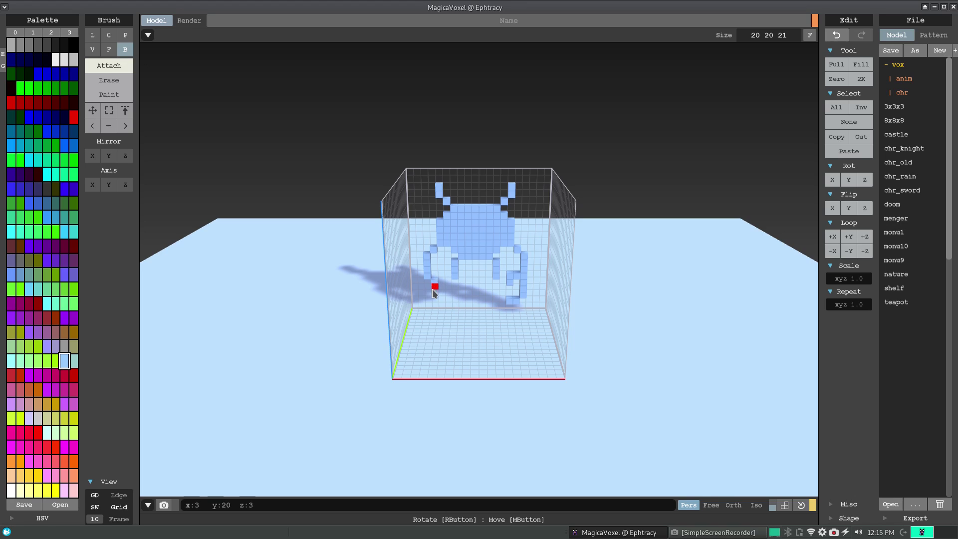
click(442, 292)
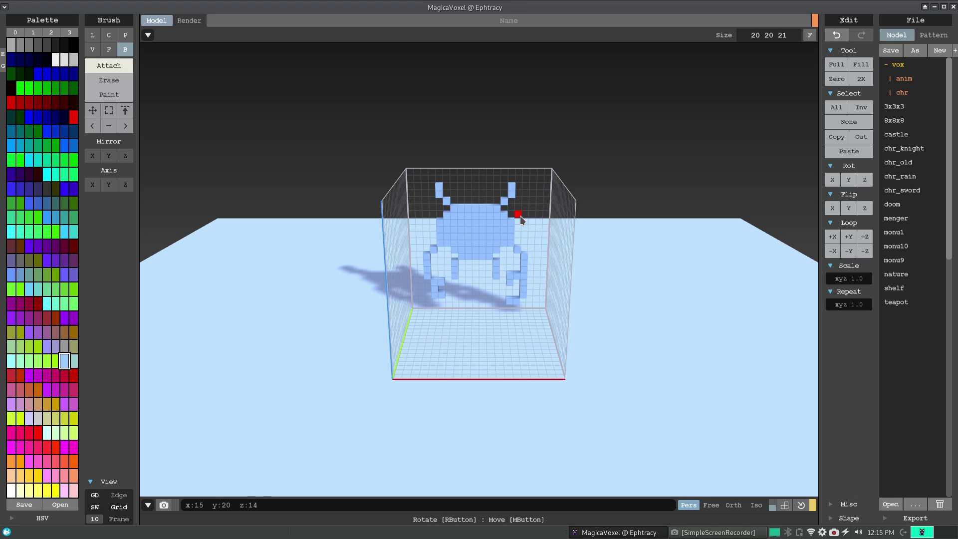
- Attach a short leg at each upper side of the body, extending outward and bending upward
drag(518, 216, 534, 214)
key(ctrl+z)
click(518, 218)
click(535, 203)
drag(433, 214, 419, 198)
click(420, 201)
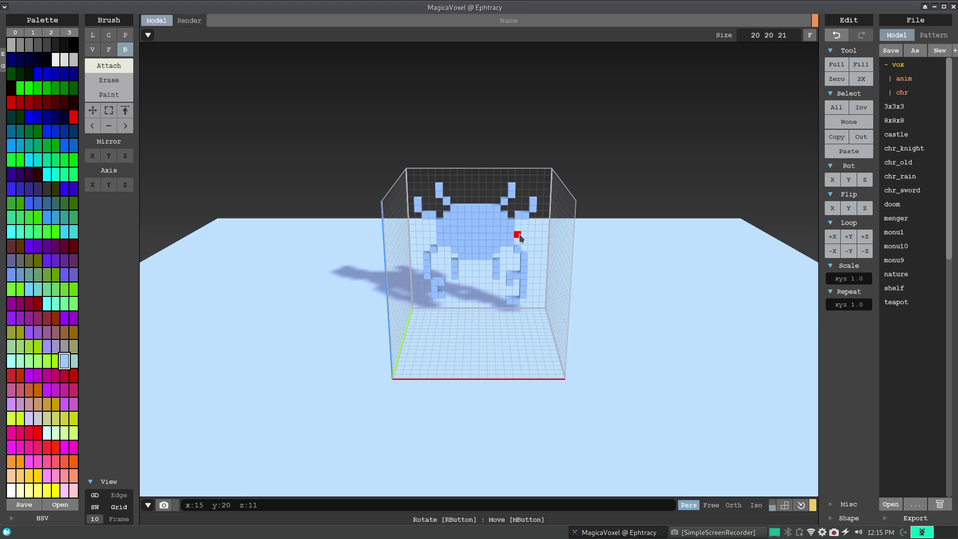
- Attach a leg bending outward and down at each middle side of the body, and thicken both with a second voxel layer
mouse_move(519, 234)
mouse_down()
mouse_move(531, 235)
mouse_move(538, 262)
mouse_up()
drag(430, 237, 412, 260)
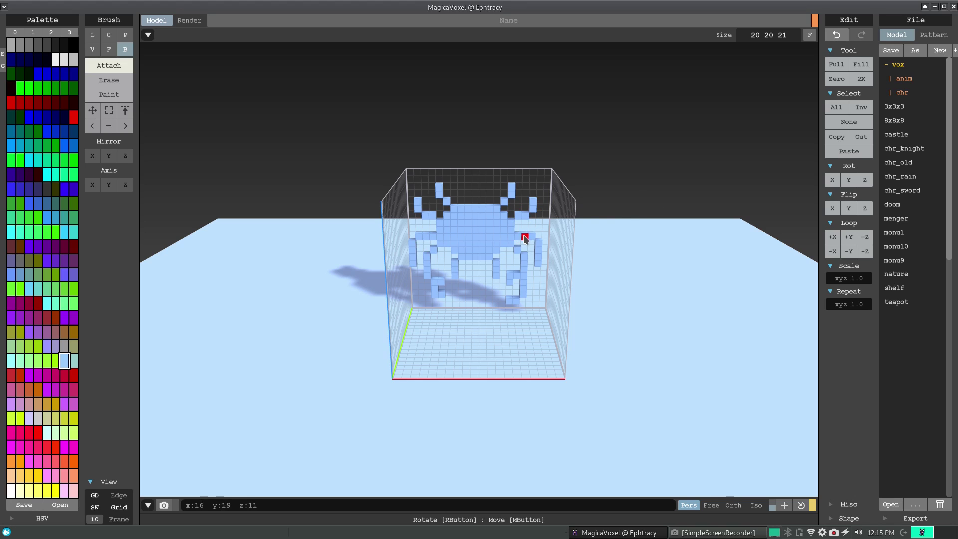
drag(532, 235, 533, 236)
click(538, 244)
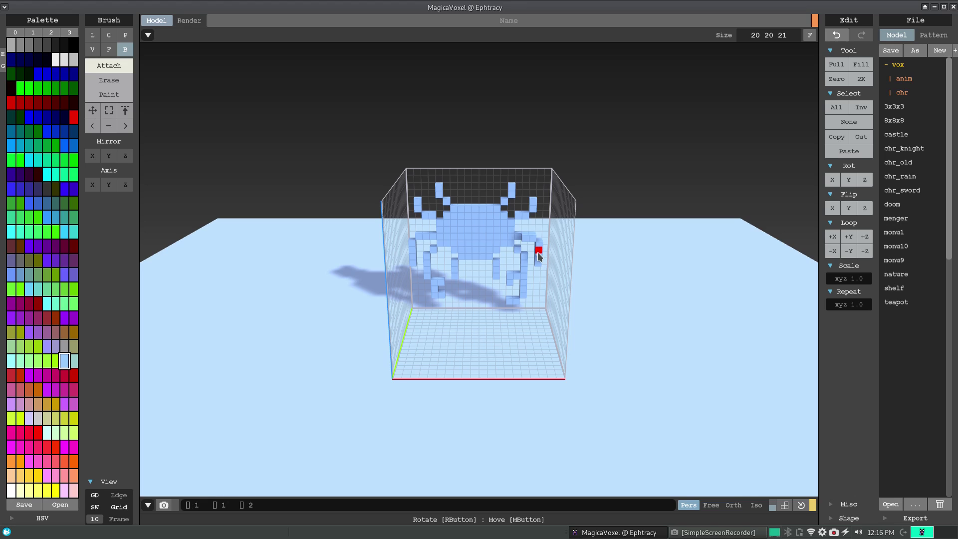
click(420, 238)
- Thicken the clawed arms by attaching a second layer of voxels along their front
drag(428, 265, 428, 272)
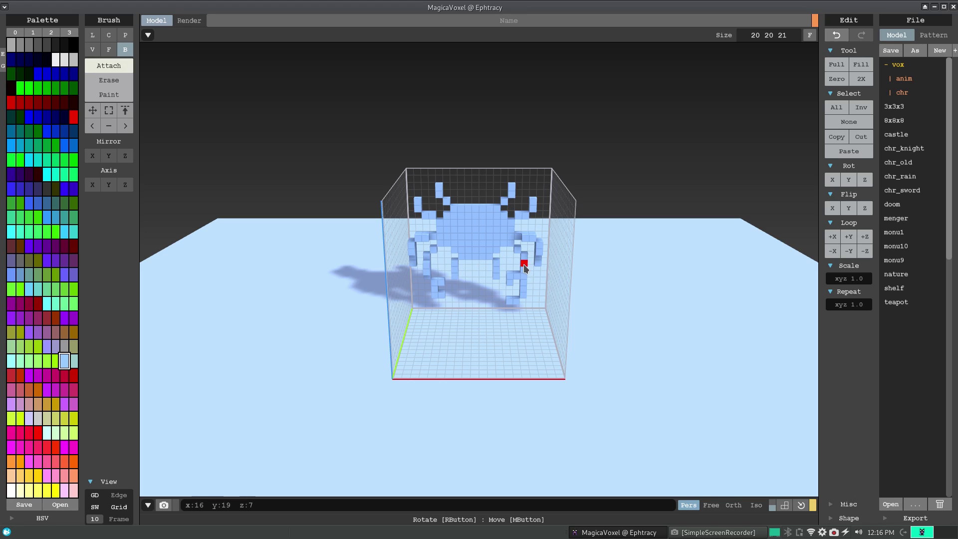
drag(524, 263, 523, 291)
click(515, 277)
click(509, 277)
- Thicken the two short inner prongs below the body with a second layer of voxels
click(455, 277)
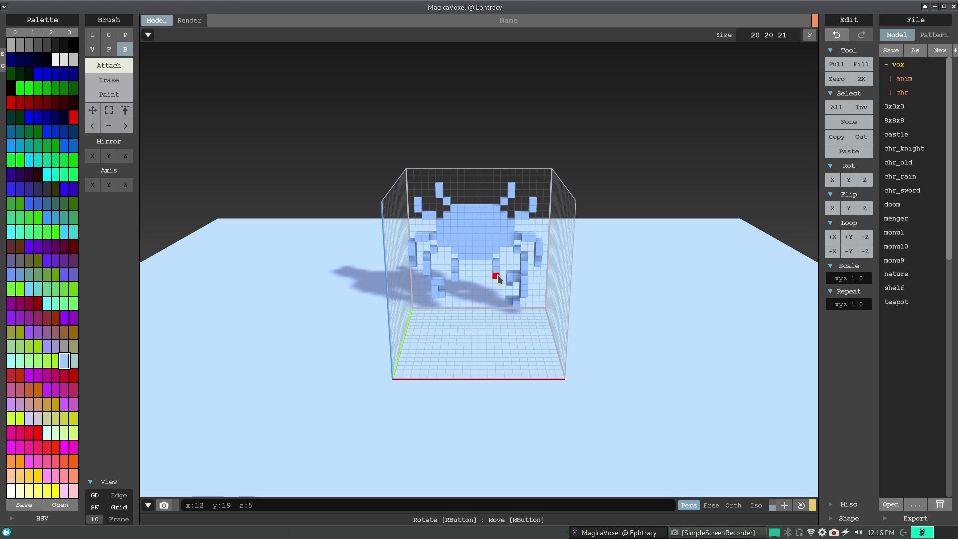
click(454, 279)
click(495, 278)
click(455, 271)
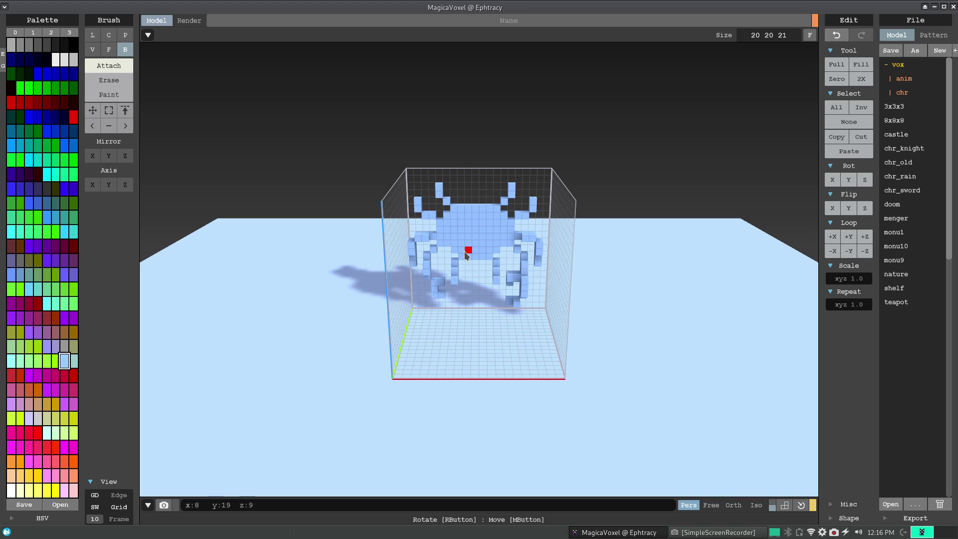
- Build up the front of the body in stepped, inset voxel layers and thicken the remaining part of the left claw
drag(462, 252, 490, 251)
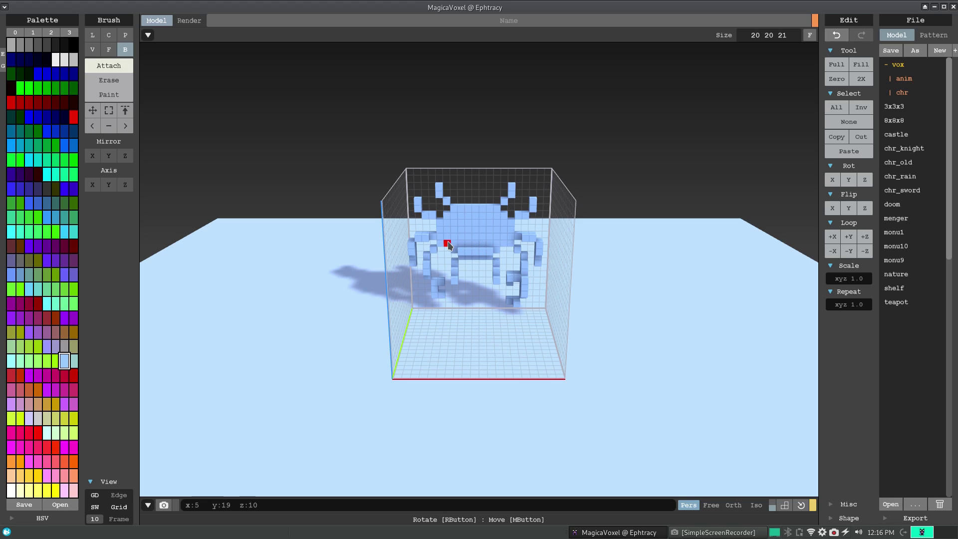
drag(449, 245, 503, 244)
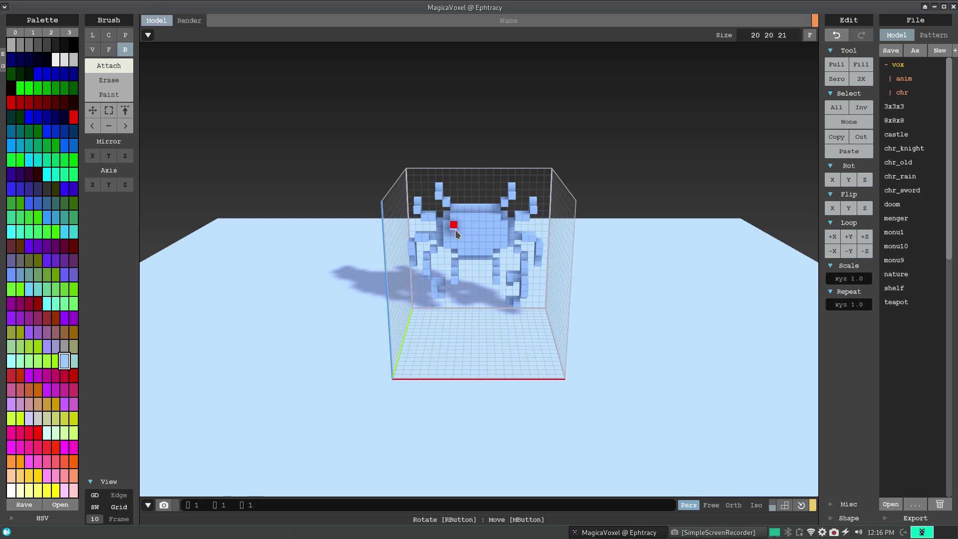
drag(455, 230, 483, 240)
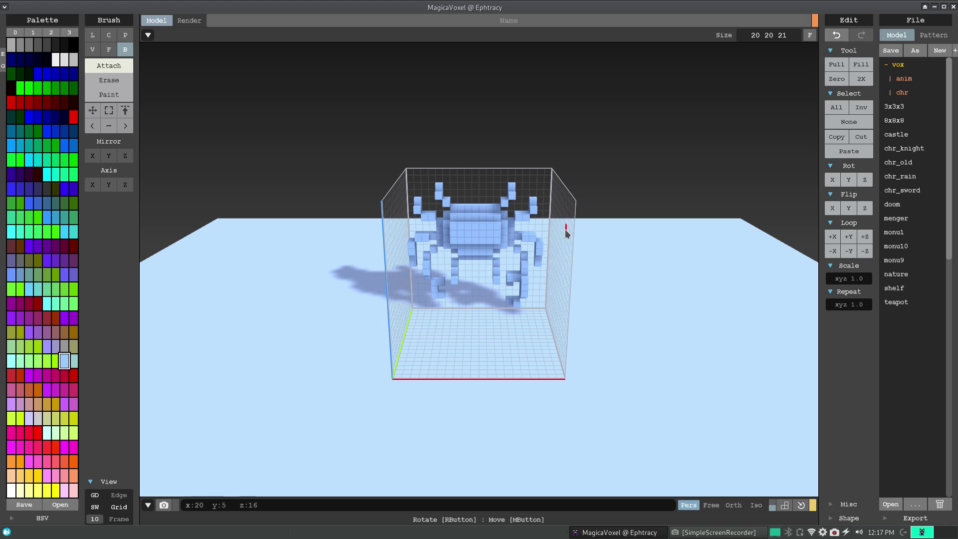
drag(435, 284, 436, 290)
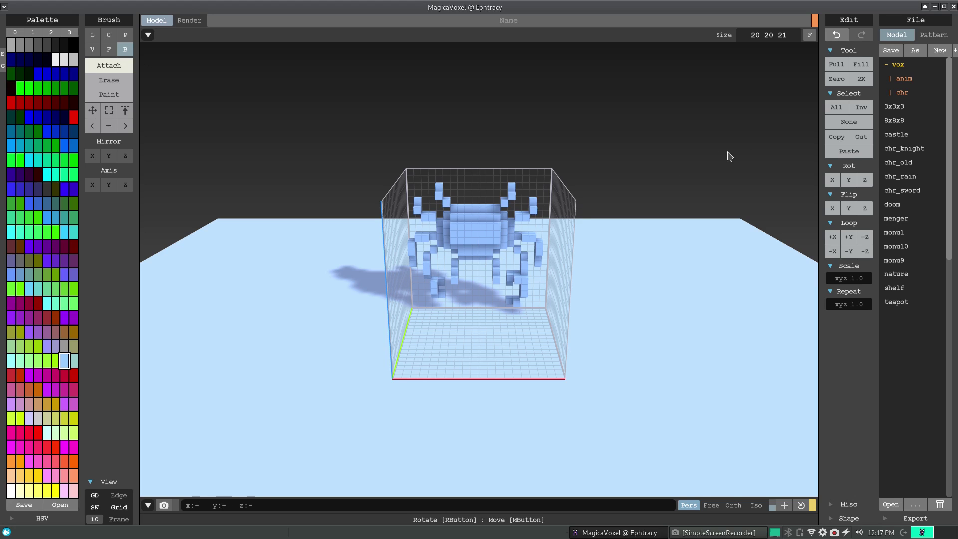
drag(510, 230, 534, 226)
key(ctrl+z)
key(ctrl+z)
drag(514, 227, 544, 228)
drag(410, 227, 410, 228)
key(ctrl+z)
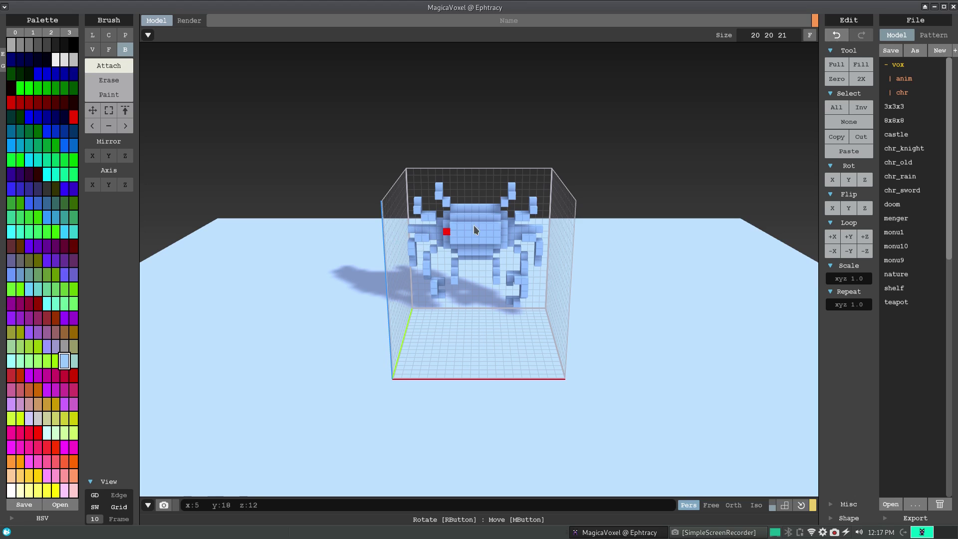
key(ctrl+z)
key(ctrl+z)
- Try rotating the model about Z and flipping it along Y and X
click(866, 180)
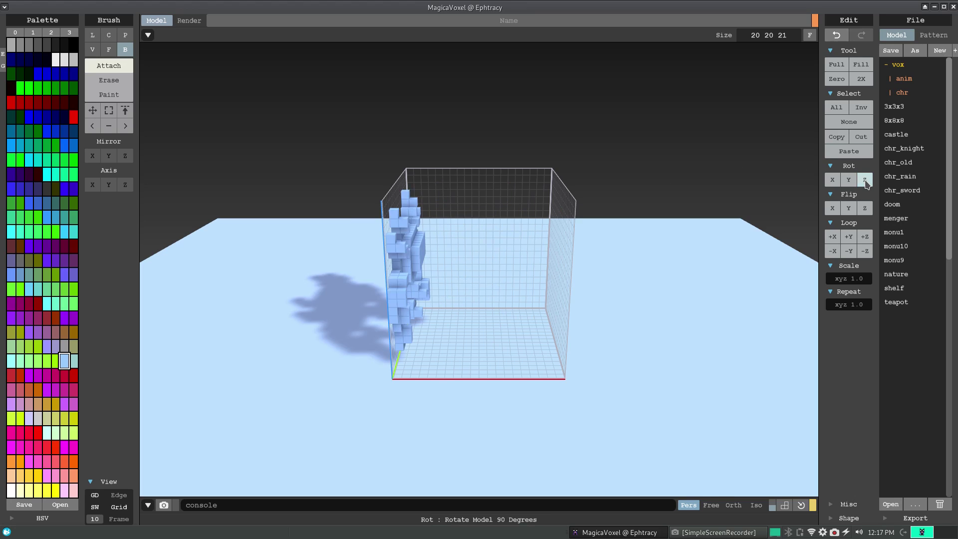
click(865, 182)
click(865, 182)
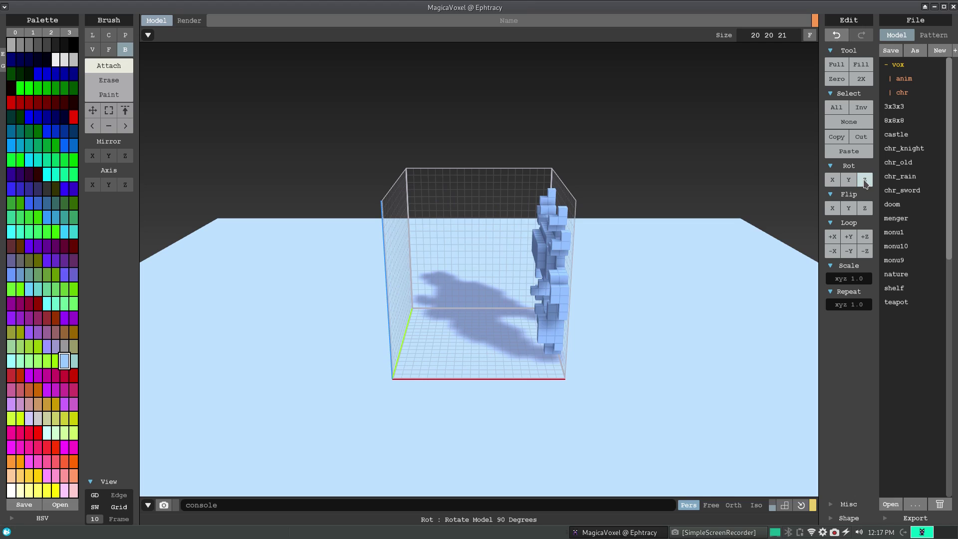
click(865, 182)
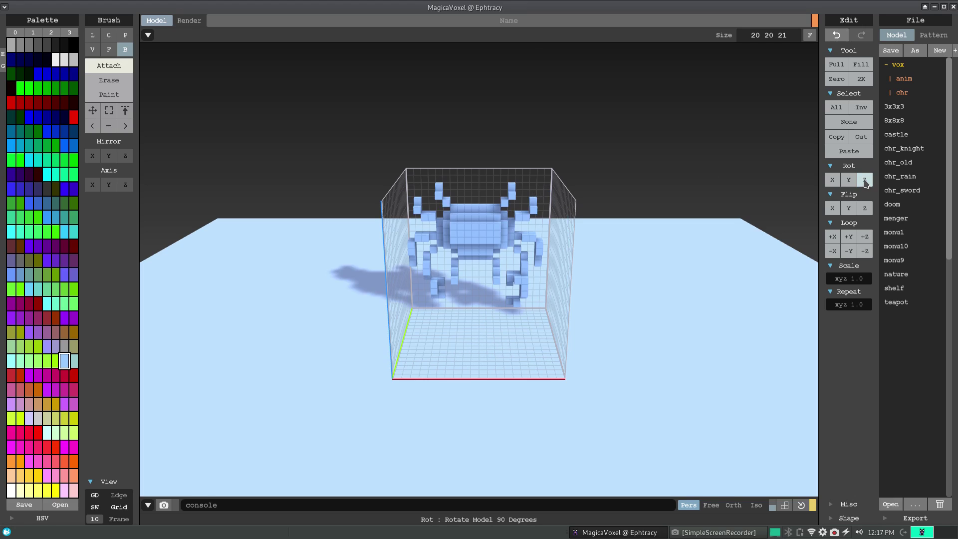
click(849, 209)
click(846, 208)
click(831, 207)
click(831, 208)
click(830, 207)
click(831, 210)
click(831, 210)
click(831, 209)
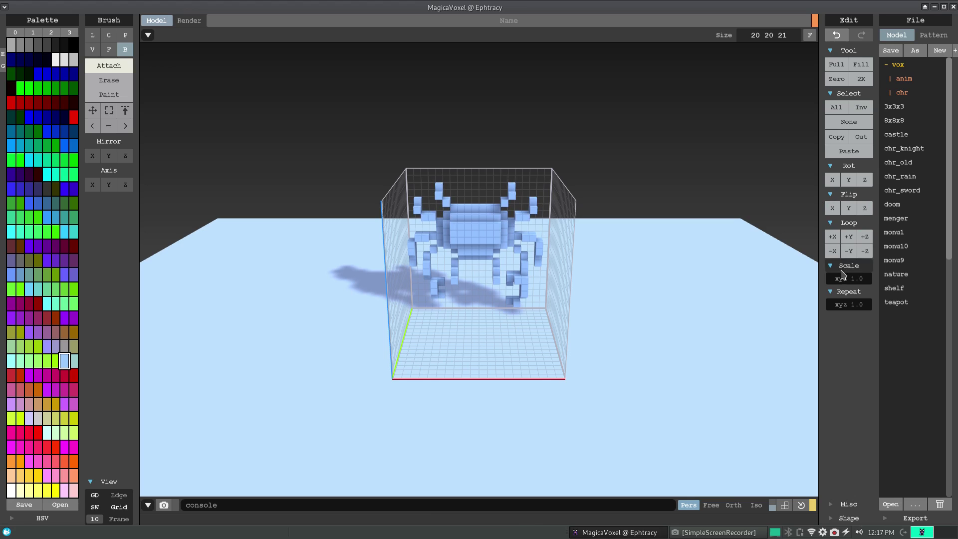
- Turn the model 180 degrees about Y so the claws point up, and paint the body's upper rim orange
click(849, 181)
click(848, 180)
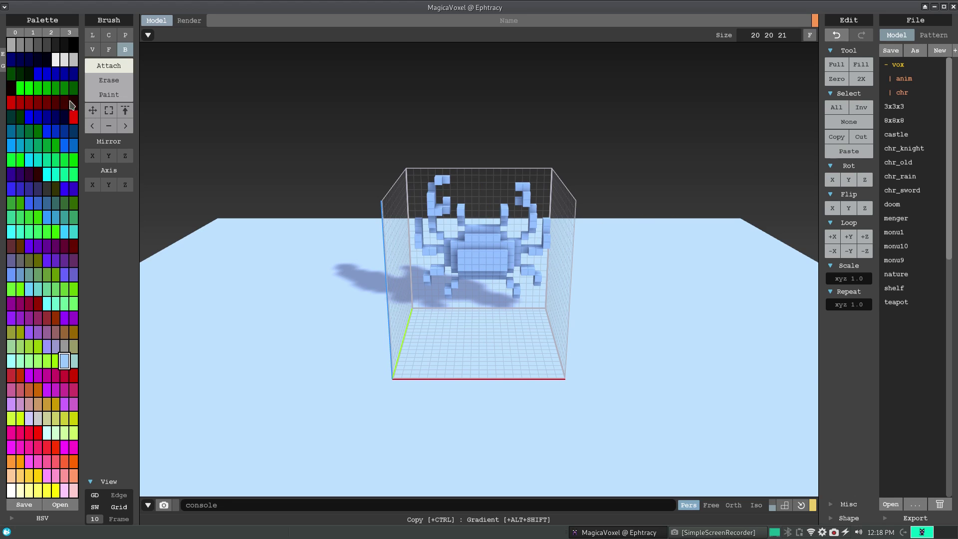
click(110, 96)
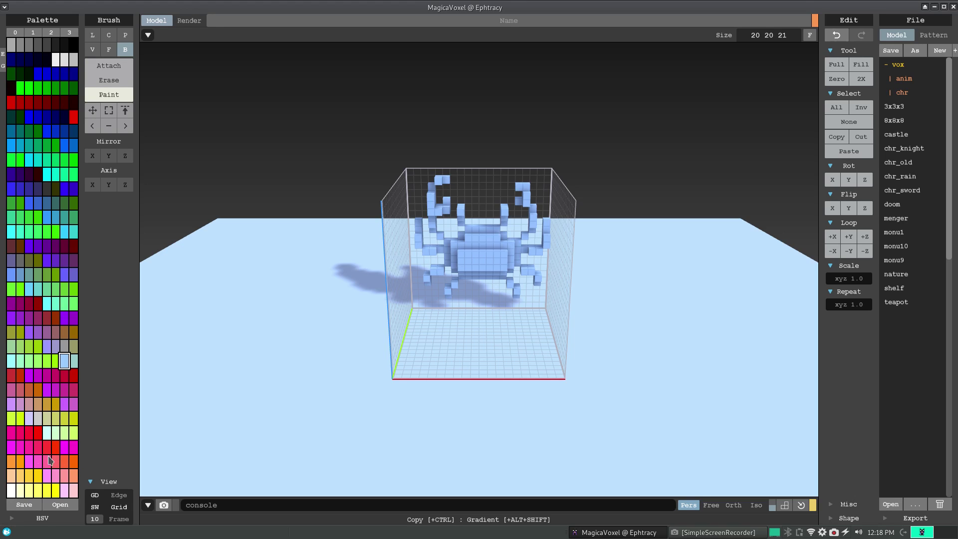
click(74, 462)
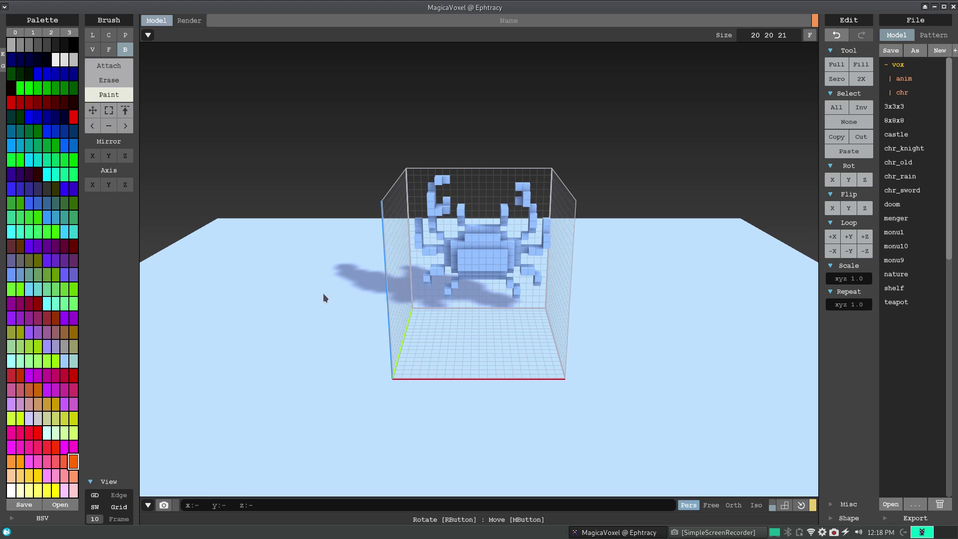
drag(492, 228, 493, 231)
click(460, 234)
click(503, 235)
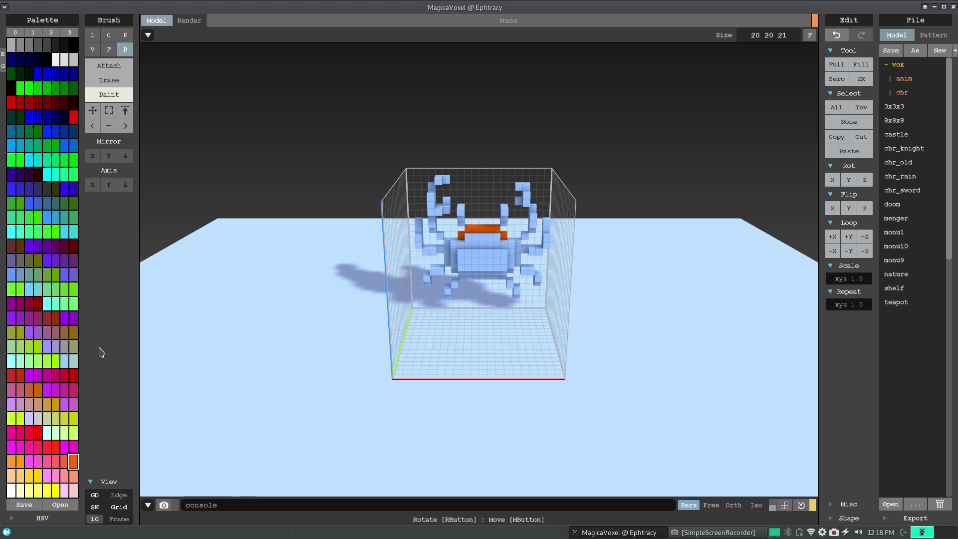
- Paint the body's middle layer orange-red and the raised front plate pinkish red
click(65, 463)
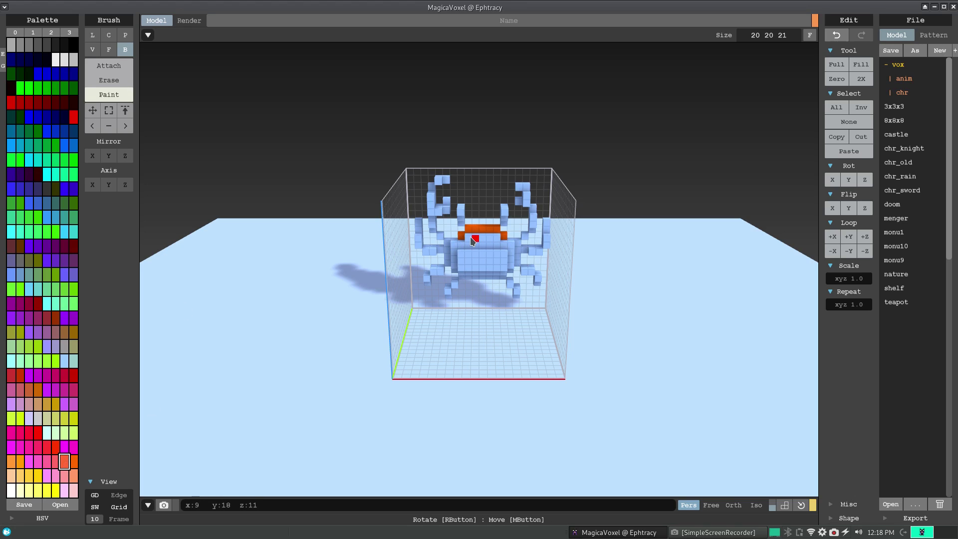
drag(495, 240, 483, 244)
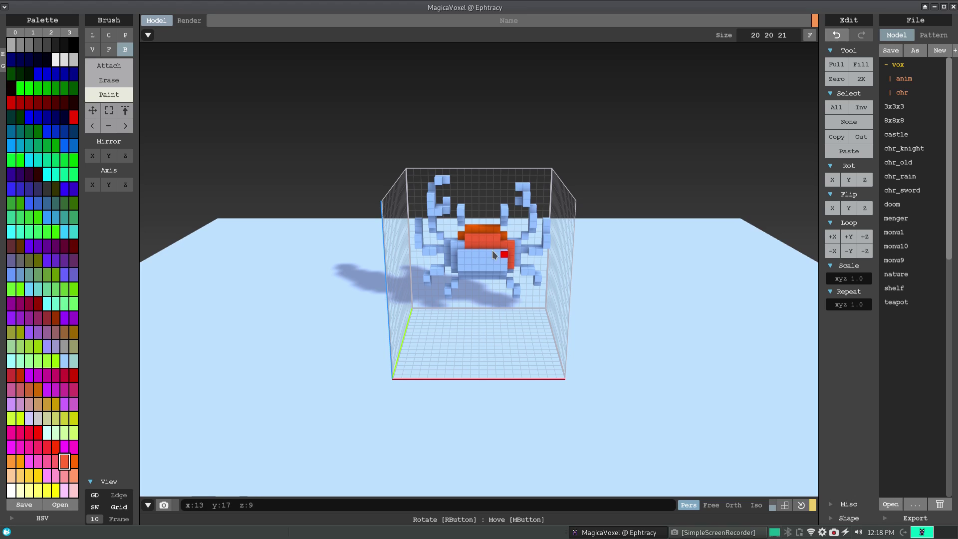
drag(453, 247, 455, 270)
click(55, 462)
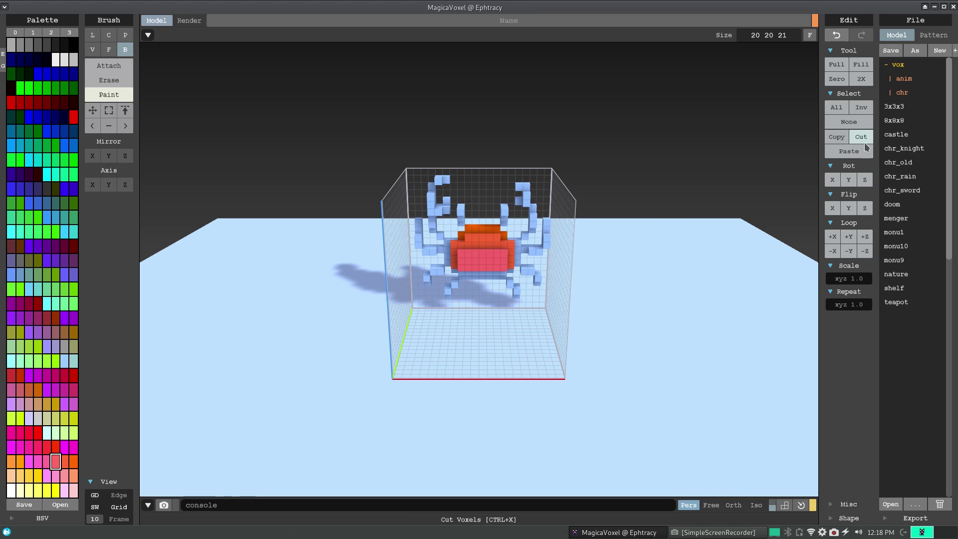
- Rotate and flip the model about Z and Y until its unpainted back faces forward with the claws pointing down
click(865, 180)
click(864, 181)
click(864, 181)
click(864, 181)
click(864, 181)
click(864, 180)
click(864, 181)
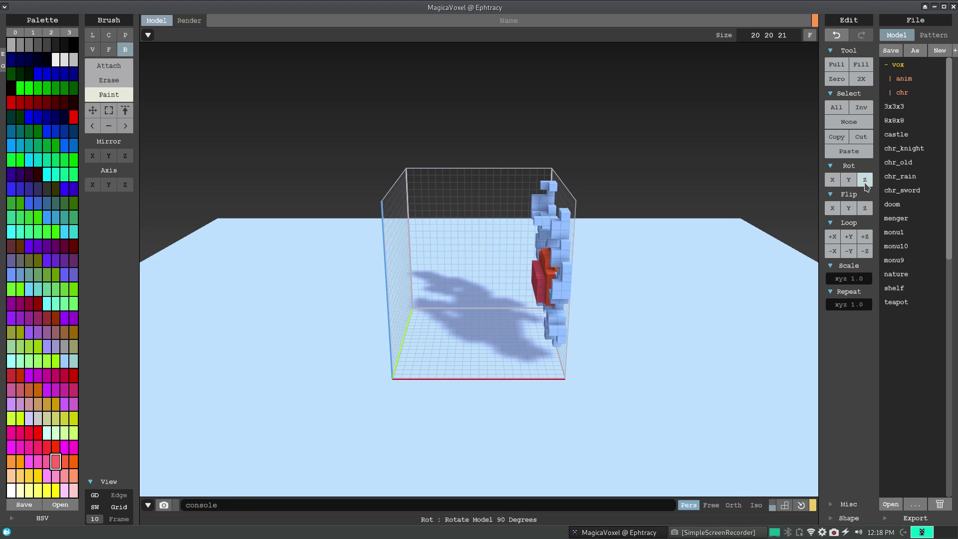
click(864, 182)
click(848, 208)
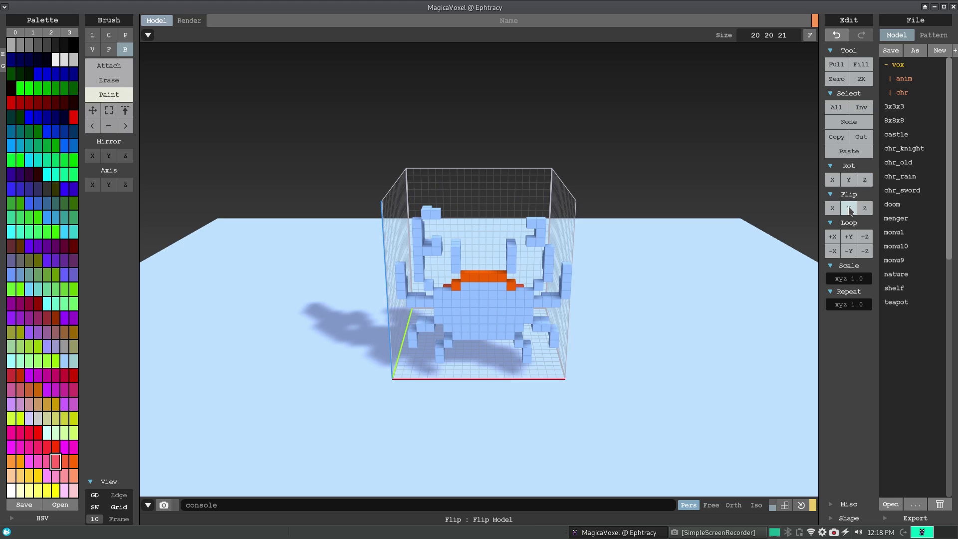
click(848, 180)
click(848, 180)
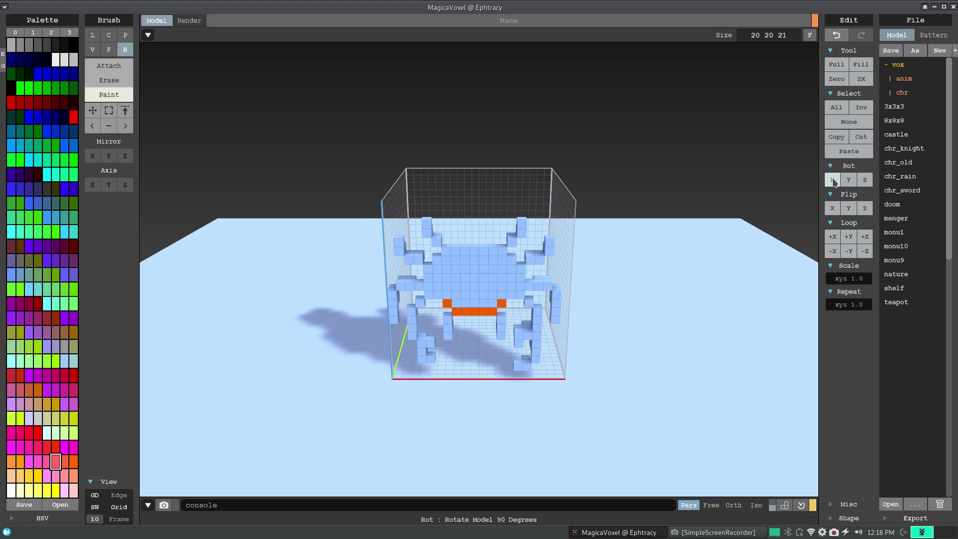
- Paint the whole back surface of the body orange
click(72, 463)
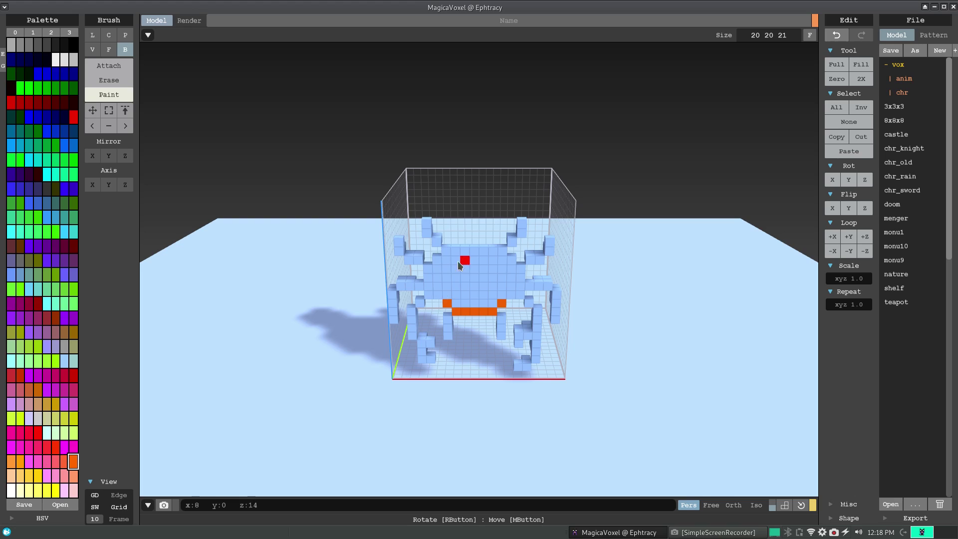
mouse_move(429, 271)
mouse_down()
mouse_move(442, 294)
mouse_move(519, 294)
mouse_up()
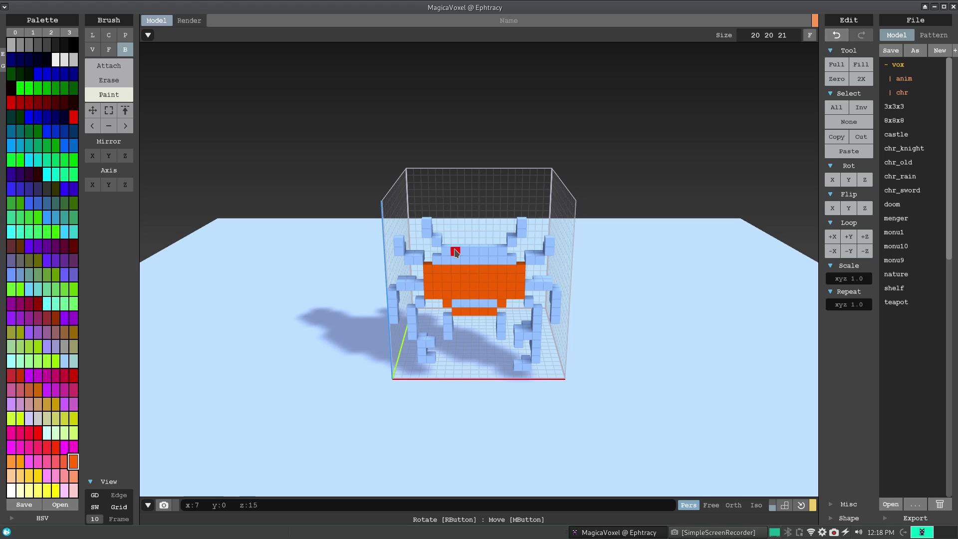
drag(455, 251, 492, 295)
drag(498, 253, 509, 260)
- Paint the left legs, both clawed arms and the upper parts of the short inner prongs orange
mouse_move(437, 260)
mouse_down()
mouse_move(446, 253)
mouse_move(428, 227)
mouse_move(419, 259)
mouse_move(427, 287)
mouse_move(394, 320)
mouse_move(414, 311)
mouse_move(430, 349)
mouse_move(421, 354)
mouse_up()
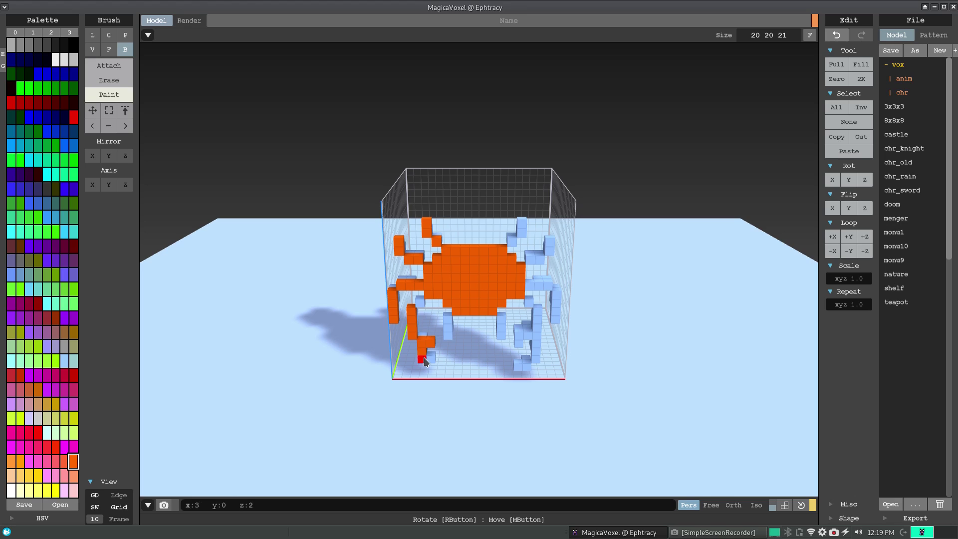
mouse_move(521, 335)
mouse_down()
mouse_move(535, 342)
mouse_move(517, 368)
mouse_up()
mouse_move(537, 335)
mouse_down()
mouse_move(537, 308)
mouse_move(518, 335)
mouse_up()
click(529, 303)
drag(501, 318, 500, 327)
click(448, 322)
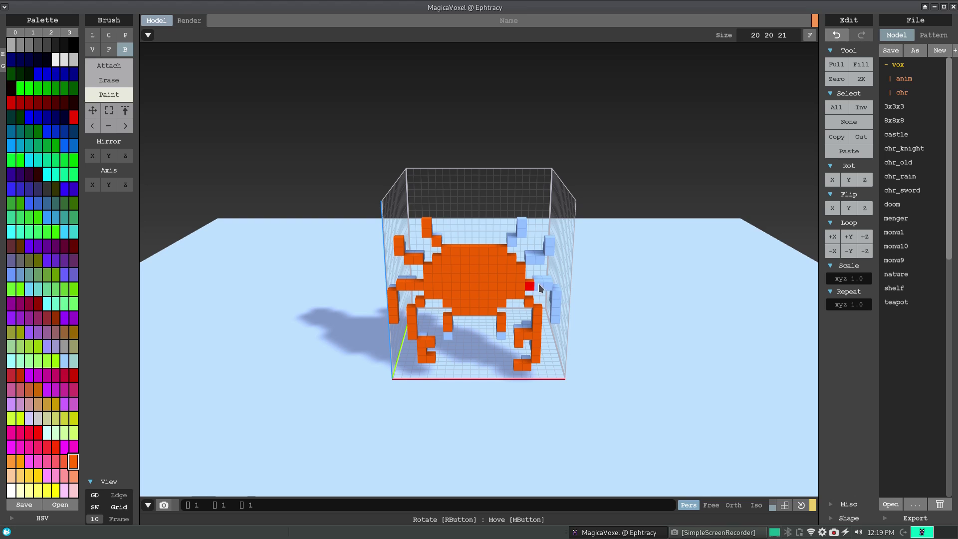
- Paint the right middle leg, right upper leg and right antenna orange
click(554, 319)
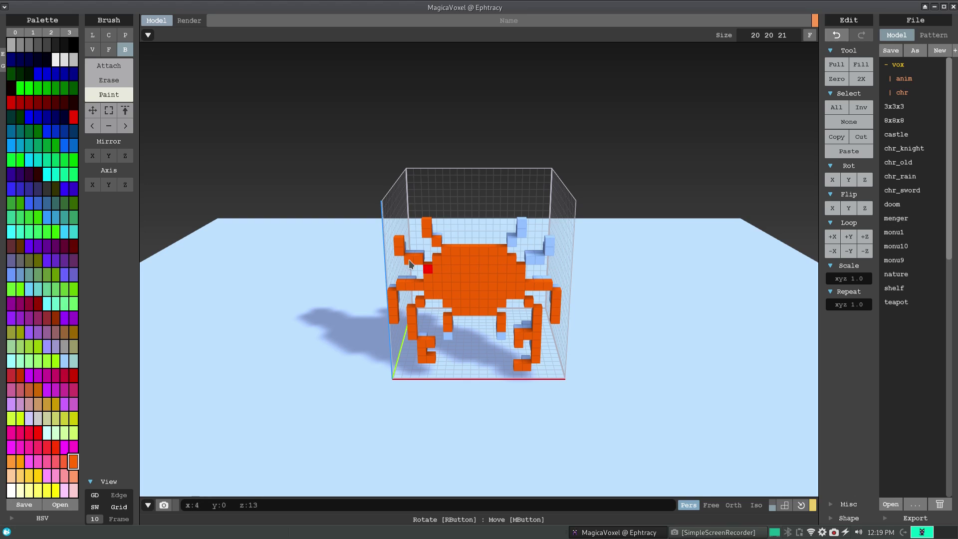
click(549, 245)
click(512, 240)
click(523, 233)
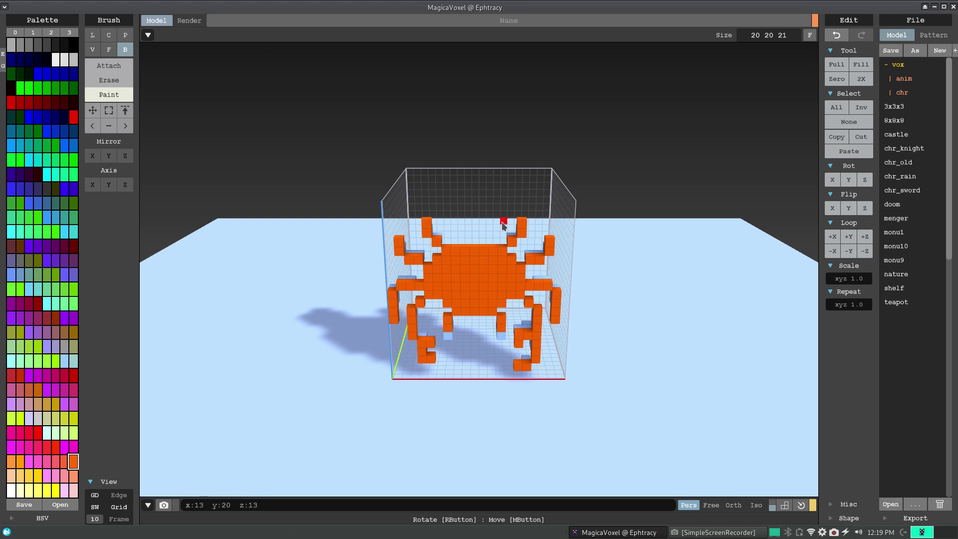
- Attach one orange voxel beside the inner top of each antenna
click(109, 69)
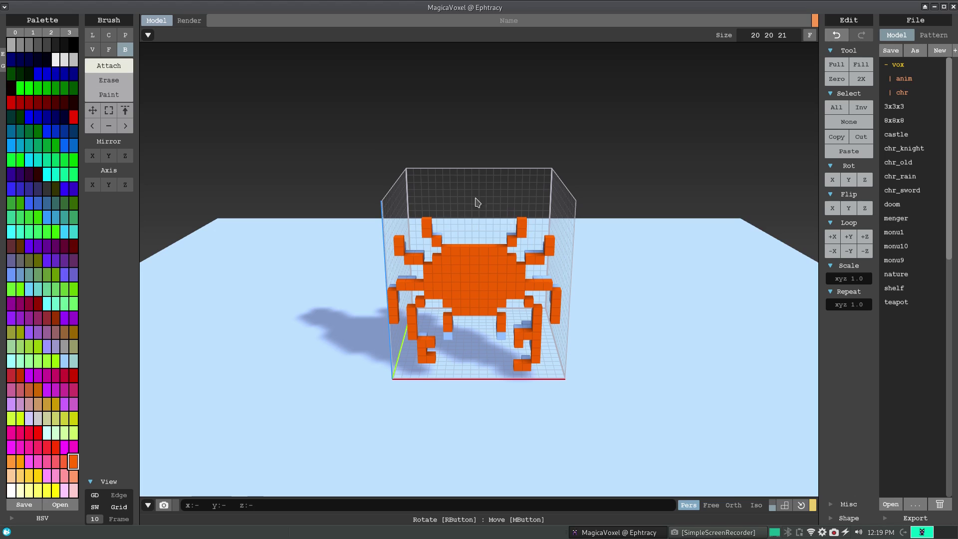
click(512, 218)
click(434, 215)
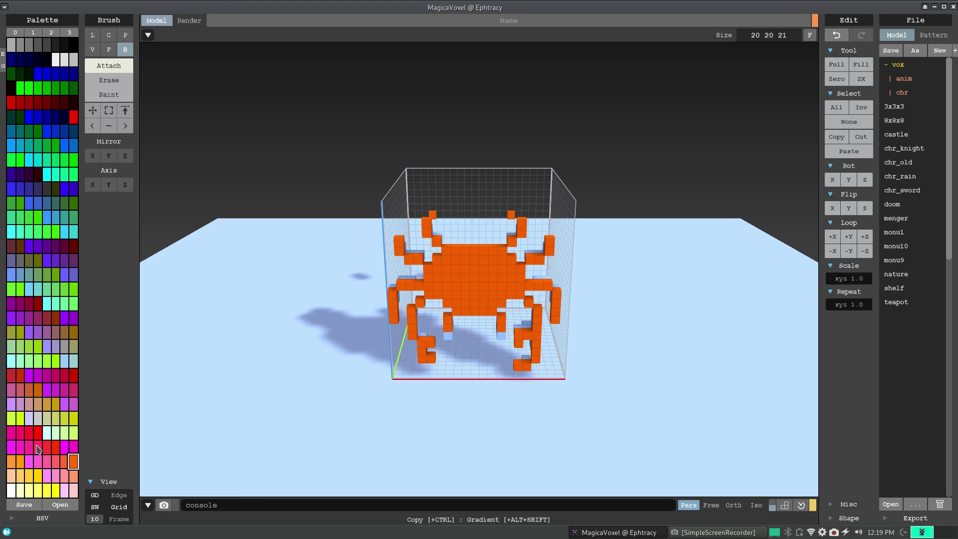
- Paint the tips of the two short inner prongs dark blue as eyes
click(11, 59)
click(109, 94)
click(448, 334)
click(500, 334)
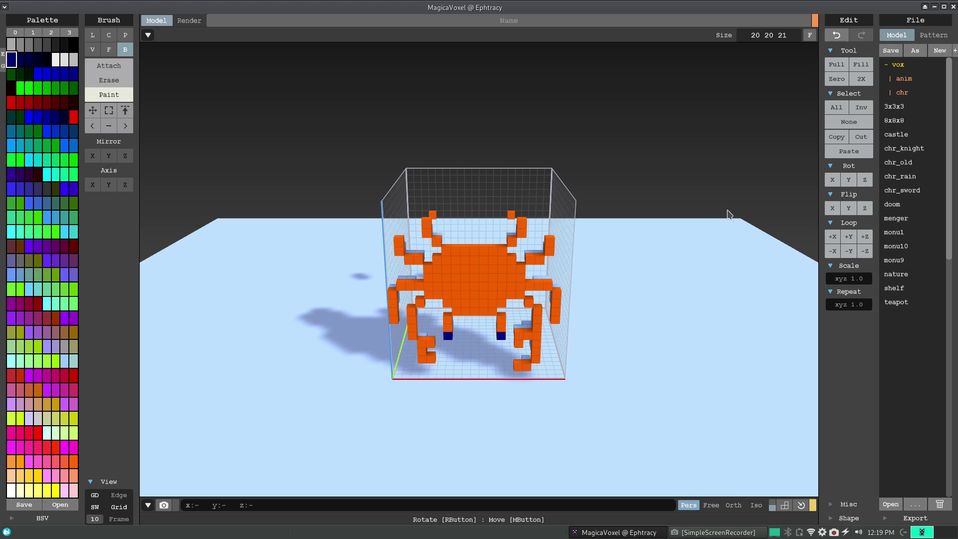
- Rotate the crab about the Z and Y axes until its layered, partly unpainted side faces the front with the claws up
click(831, 208)
click(832, 209)
click(865, 181)
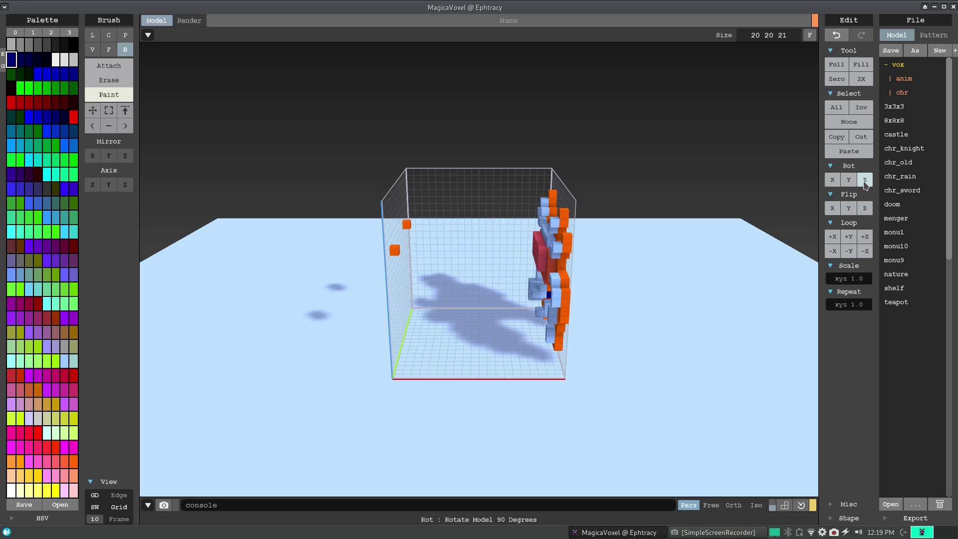
click(865, 181)
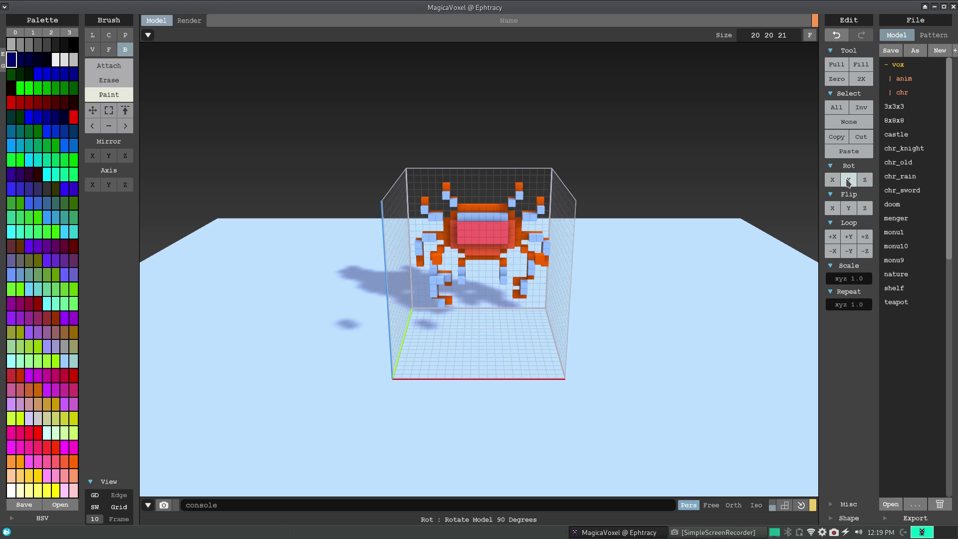
click(848, 182)
click(849, 182)
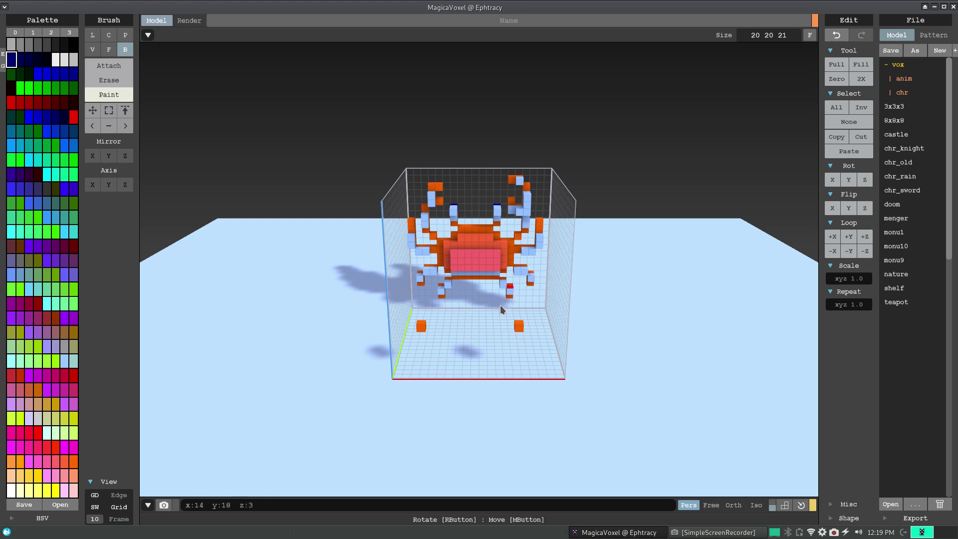
- Erase the two stray orange voxels detached from the crab on the opposite side of the volume
click(109, 81)
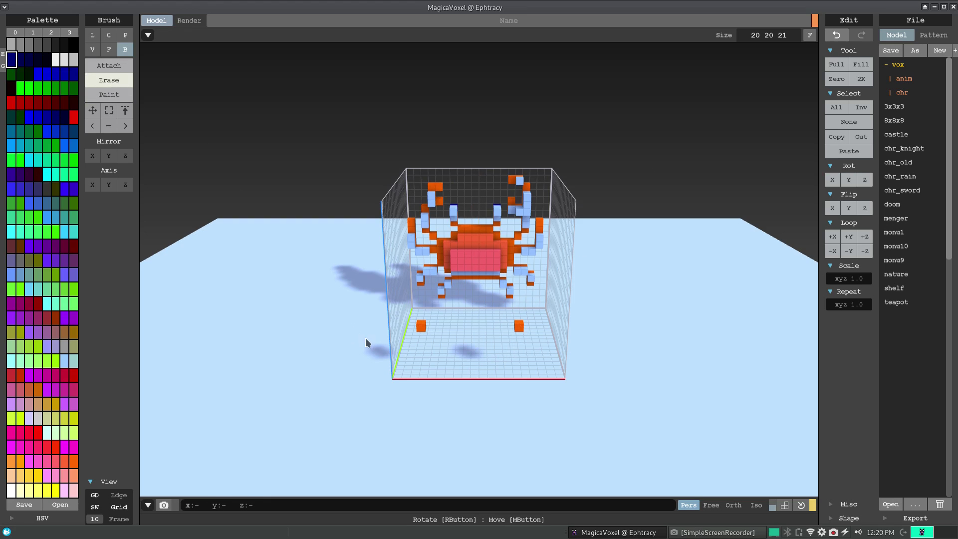
click(421, 327)
click(518, 327)
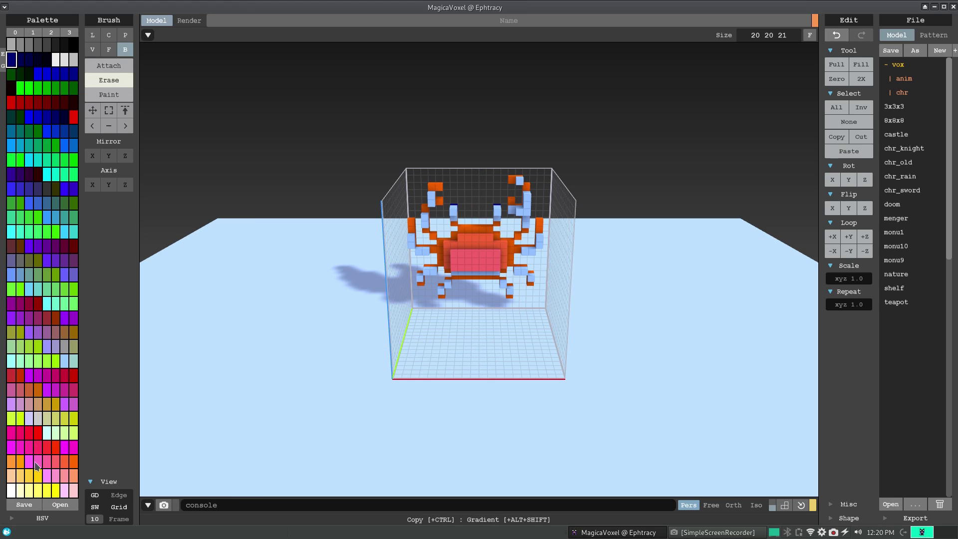
- Undo the last erasure on the body and paint the bare strip below the central red block red-orange
click(64, 463)
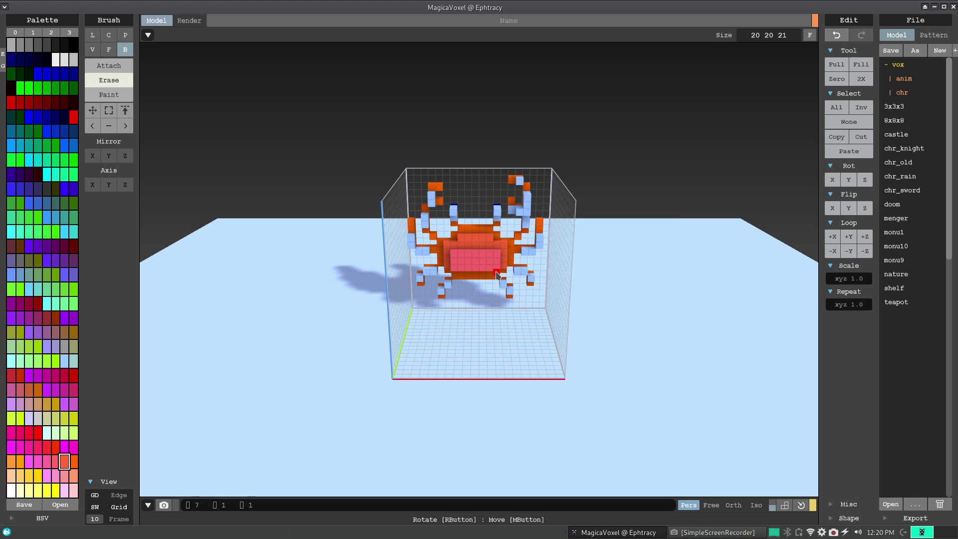
key(ctrl+z)
click(109, 95)
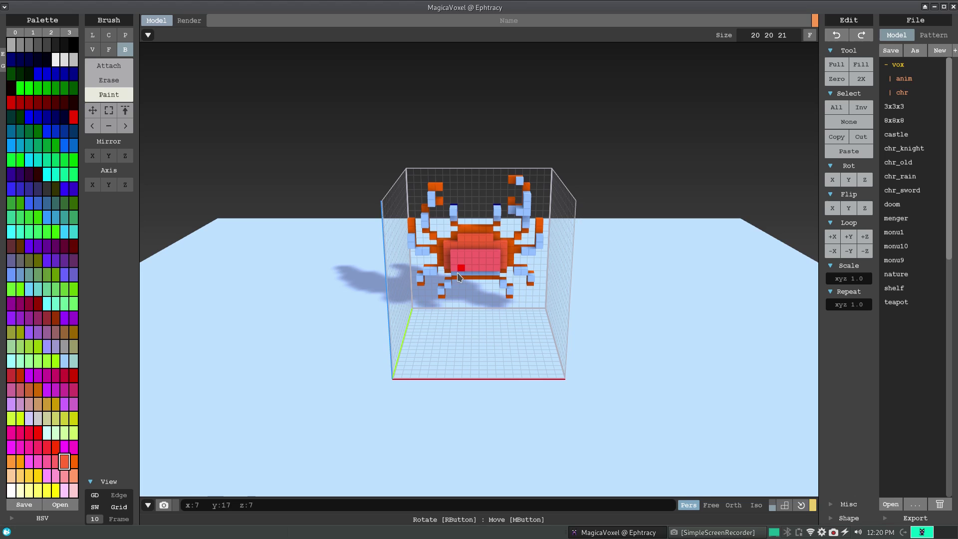
click(500, 279)
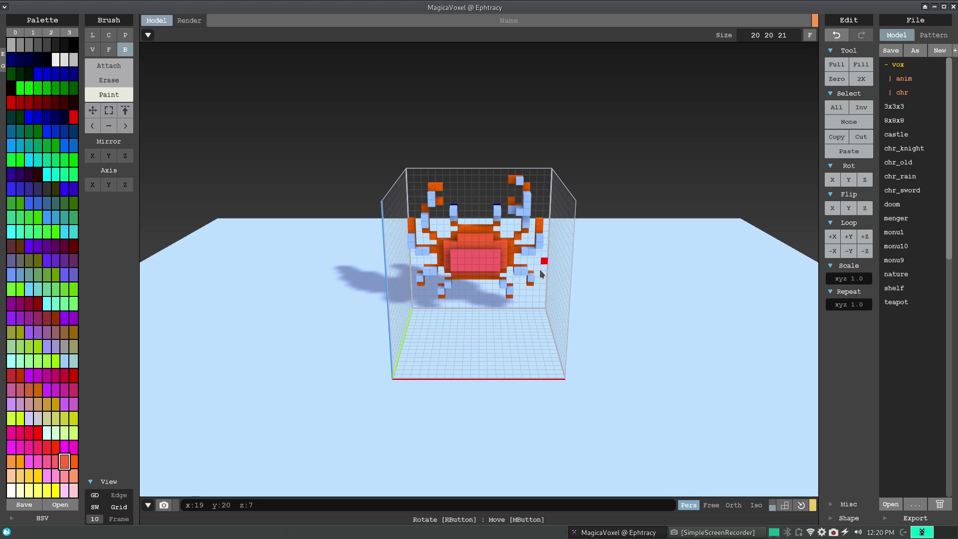
- Paint the bare front faces of the right side legs, right arm base and right claw tip red-orange
click(521, 271)
click(531, 279)
drag(519, 251, 532, 254)
click(538, 247)
click(517, 215)
click(519, 181)
- Paint the left arm and legs, the right bottom leg and the rest of the right claw red-orange
click(430, 199)
click(425, 220)
click(421, 278)
click(441, 292)
click(502, 284)
click(509, 291)
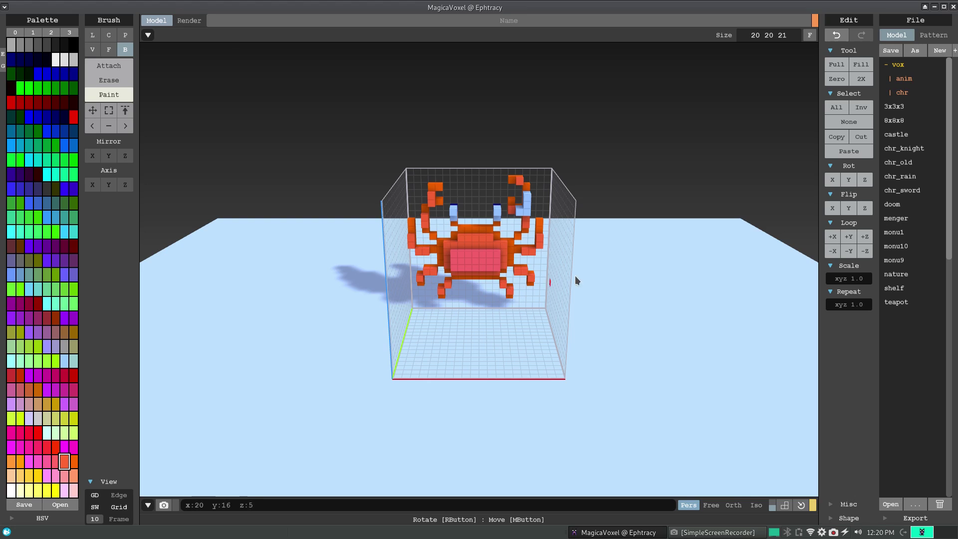
click(526, 204)
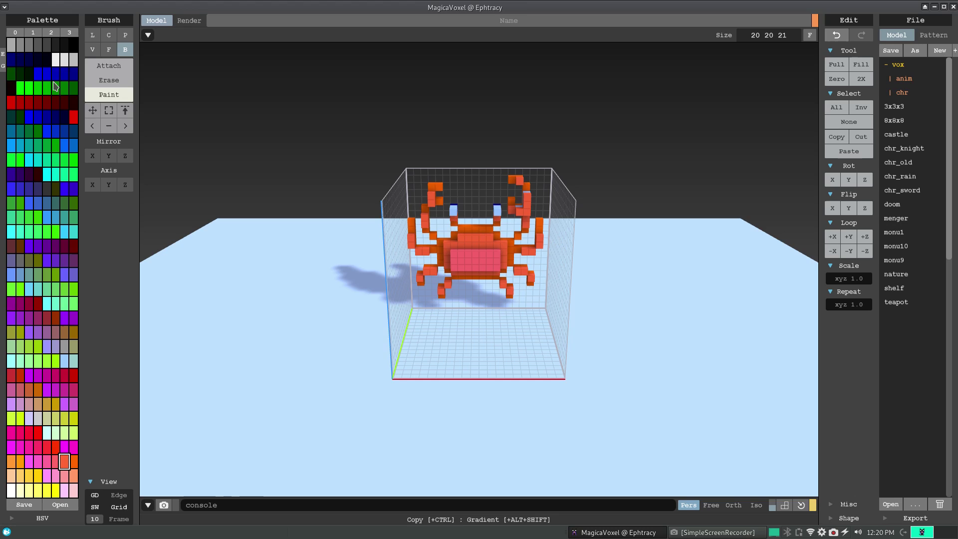
- Paint the bare front faces of both eyes dark blue
click(11, 59)
click(452, 210)
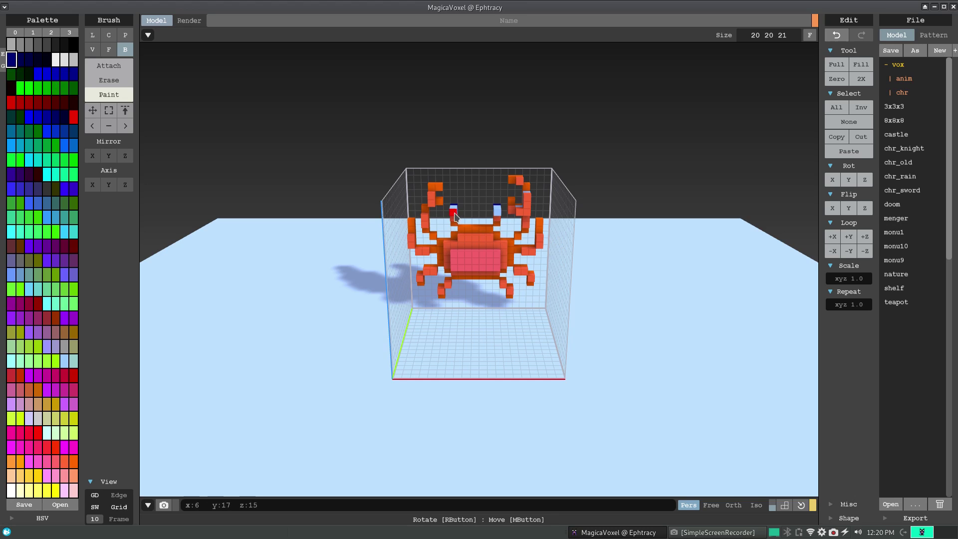
click(497, 210)
- Rotate the crab about the Z axis to its side view and paint the bare patch on the arm's side red-orange
click(65, 466)
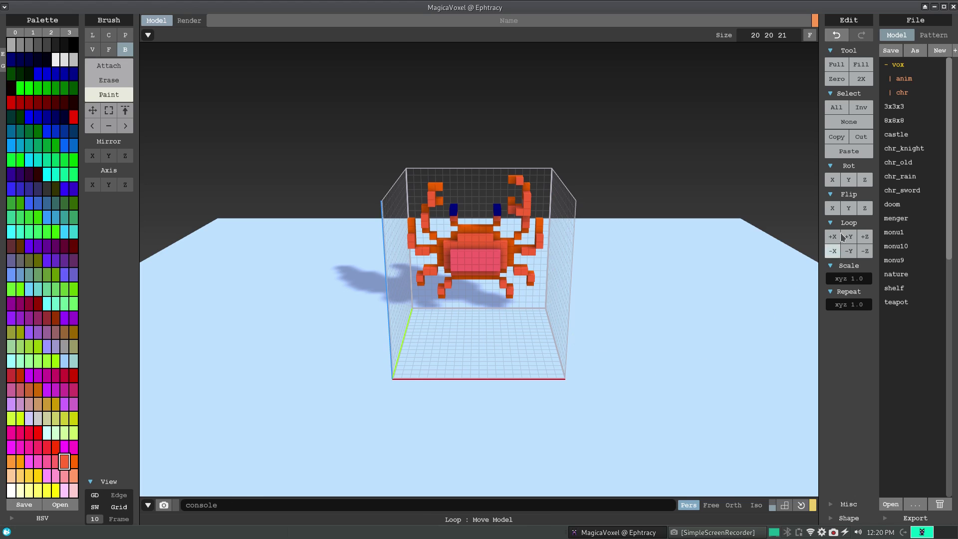
click(864, 180)
click(864, 181)
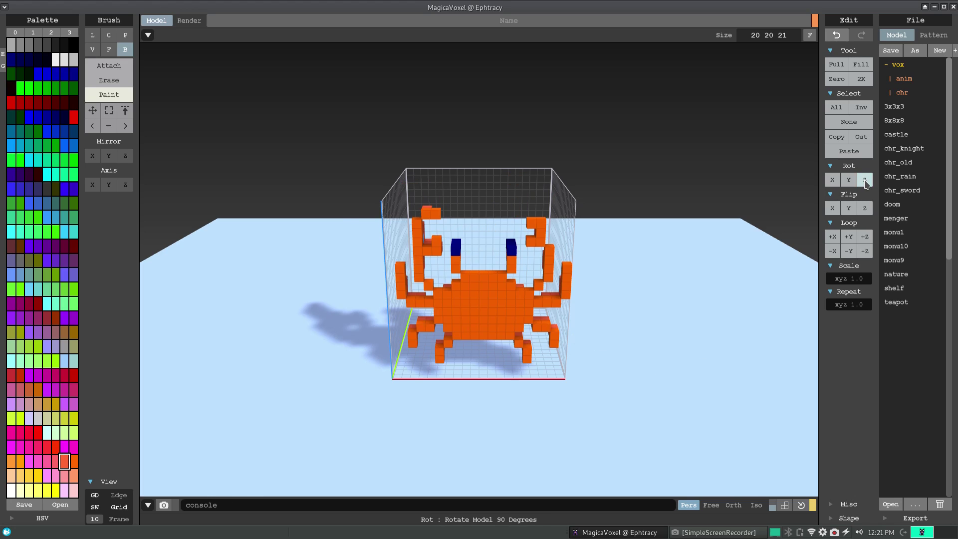
click(864, 181)
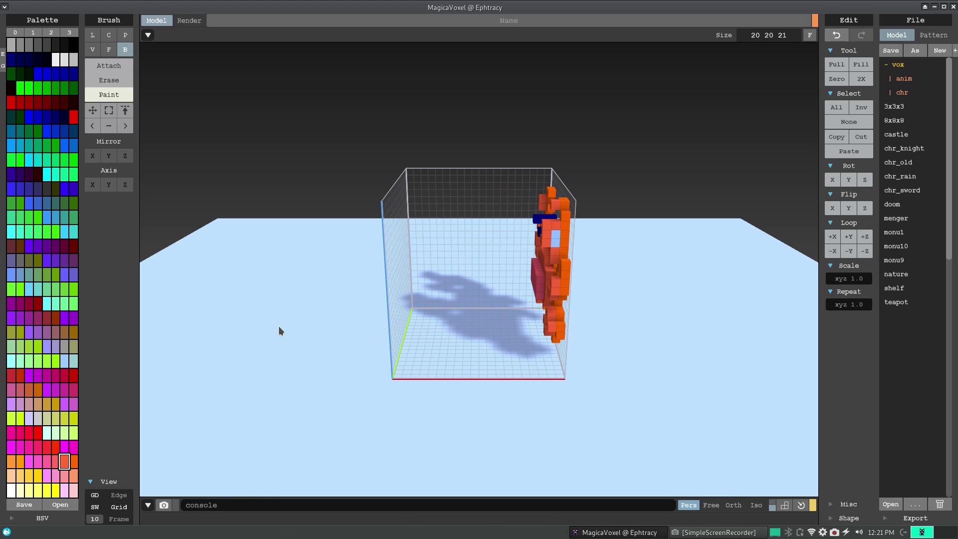
- Flip and rotate the crab about its axes to check its other sides for unpainted voxels
click(864, 208)
click(864, 208)
click(831, 208)
click(832, 209)
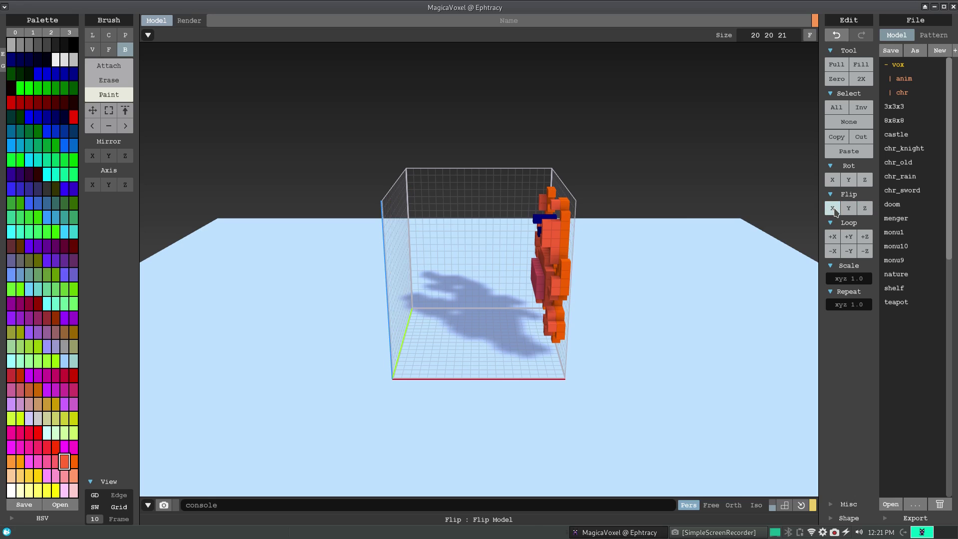
click(831, 210)
click(833, 180)
click(833, 181)
click(832, 179)
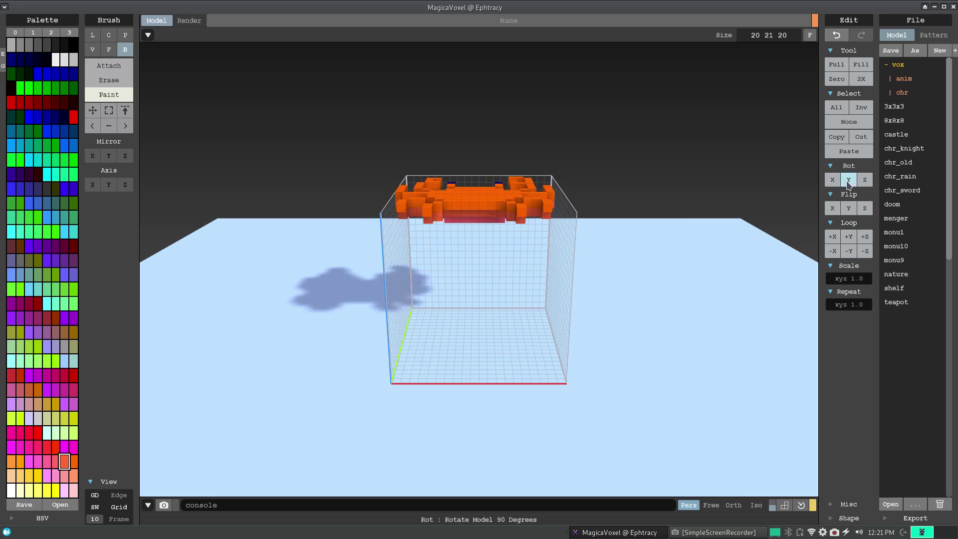
click(864, 180)
click(847, 179)
click(850, 207)
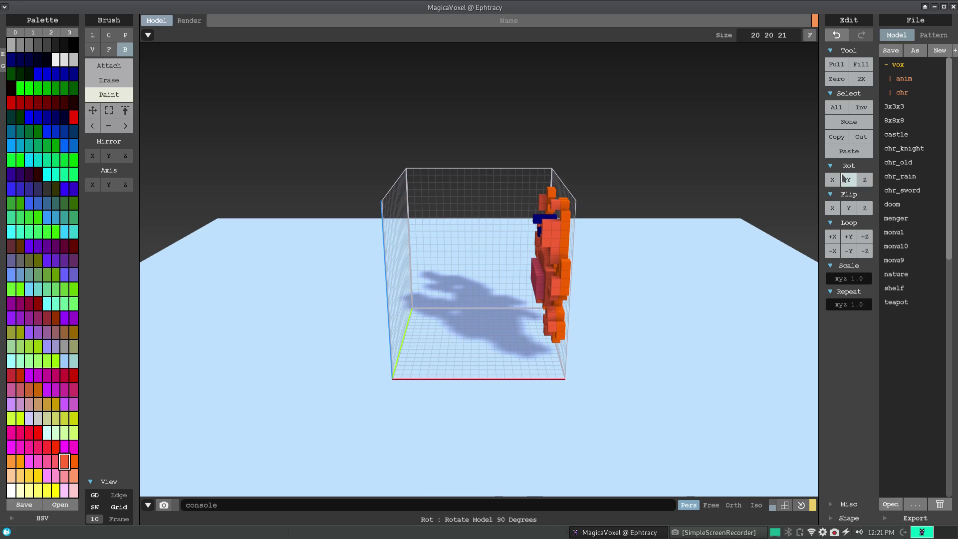
- Rotate the crab about the Y, X and Z axes until it stands upright with its layered side facing the front
click(848, 180)
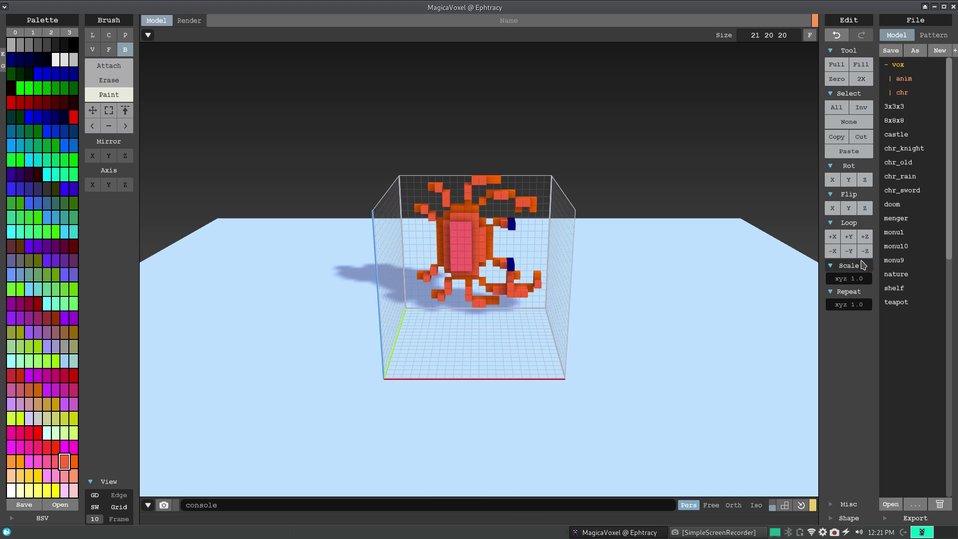
click(864, 208)
click(865, 210)
click(866, 210)
click(865, 209)
click(859, 181)
click(862, 182)
click(864, 182)
click(866, 183)
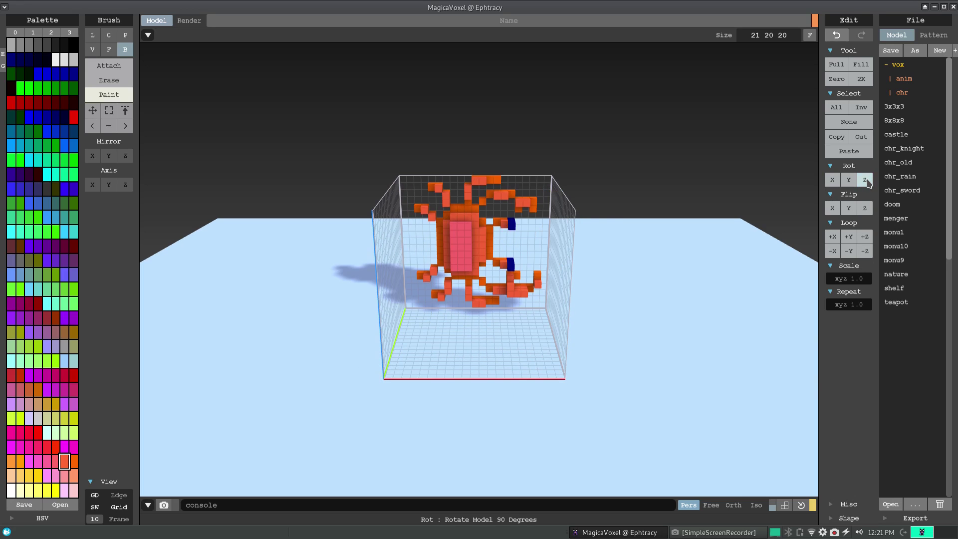
click(833, 180)
click(834, 180)
click(834, 180)
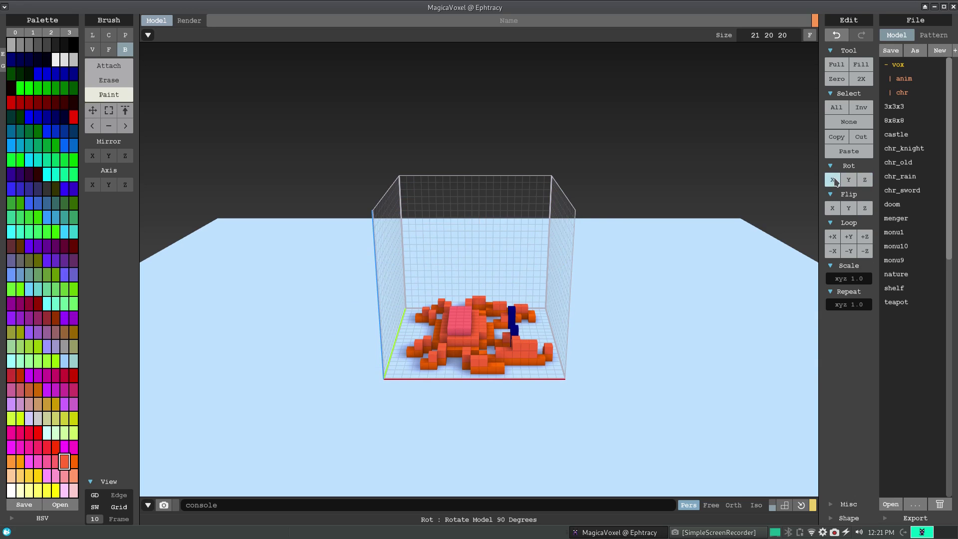
click(864, 181)
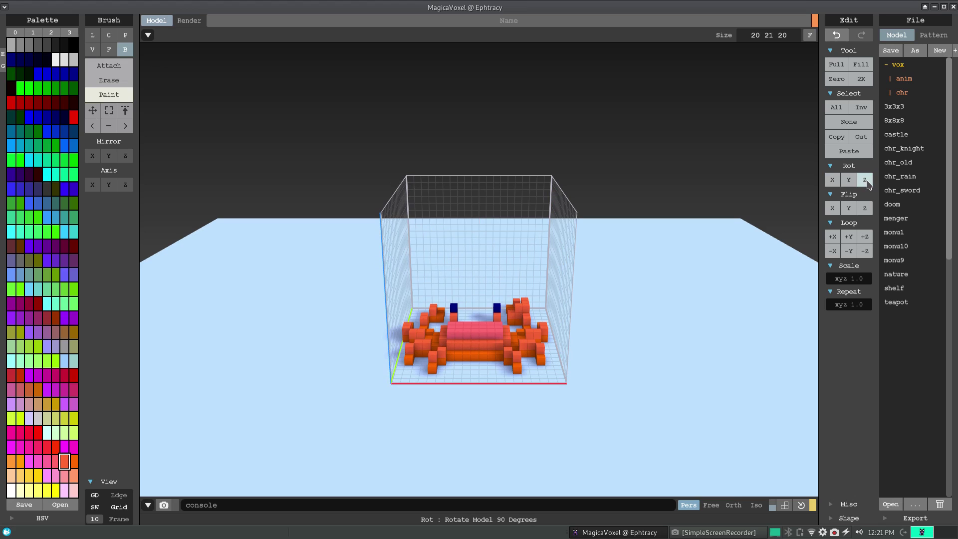
click(832, 180)
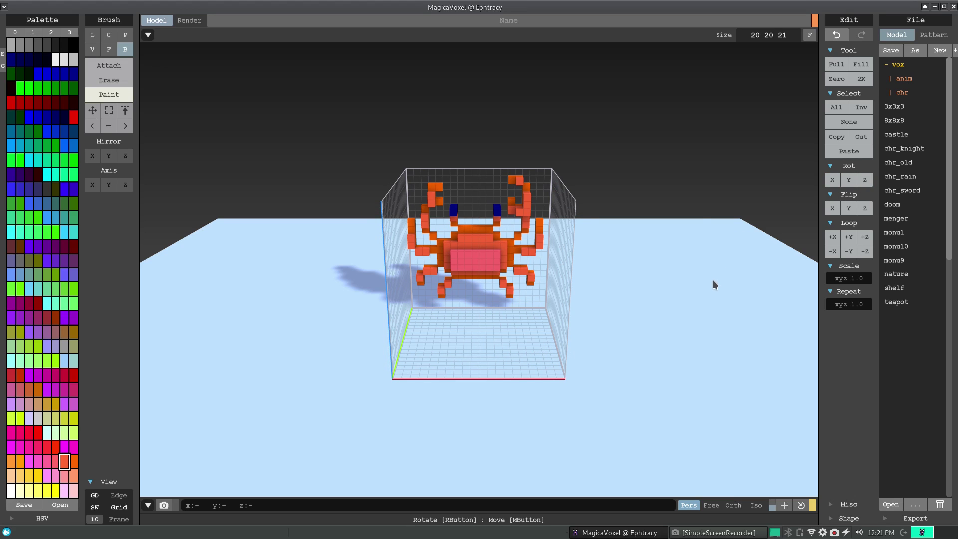
click(714, 531)
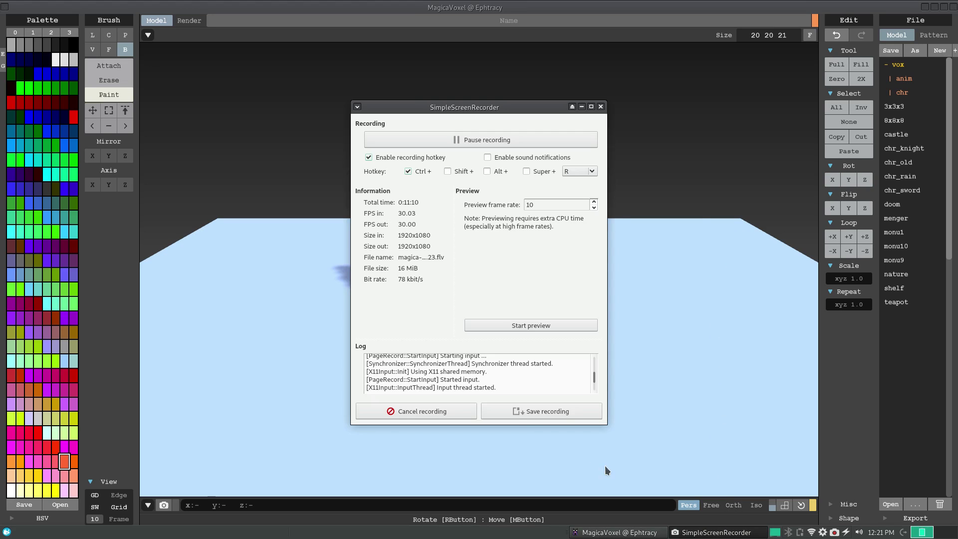